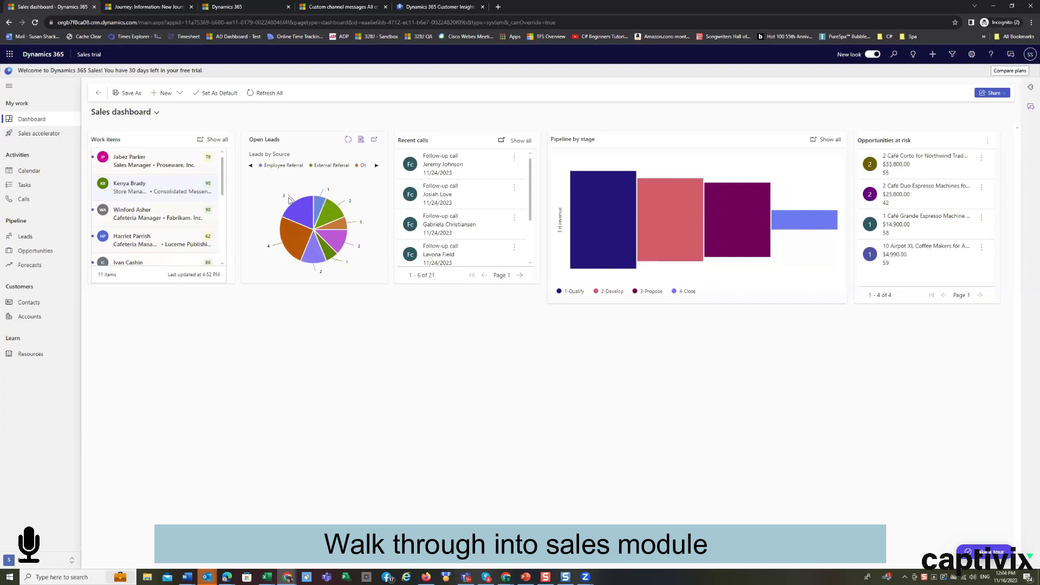
Step: Locate the Show all link on the Sales dashboard's Work items card
mouse_move(310, 218)
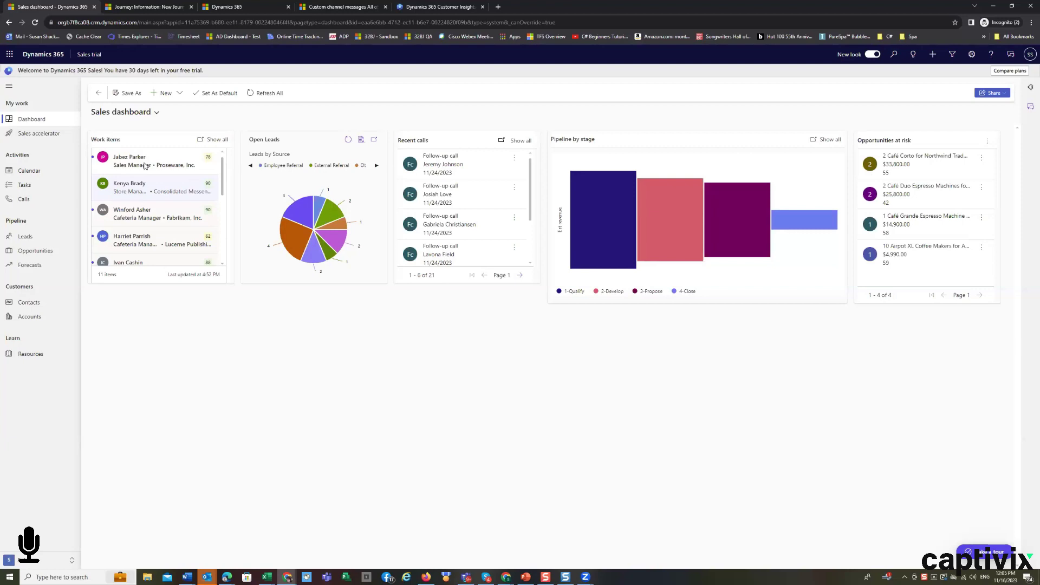
Step: Open the full work list and review the Consolidated Messenger lead's Summary (score 90, Grade A)
click(220, 142)
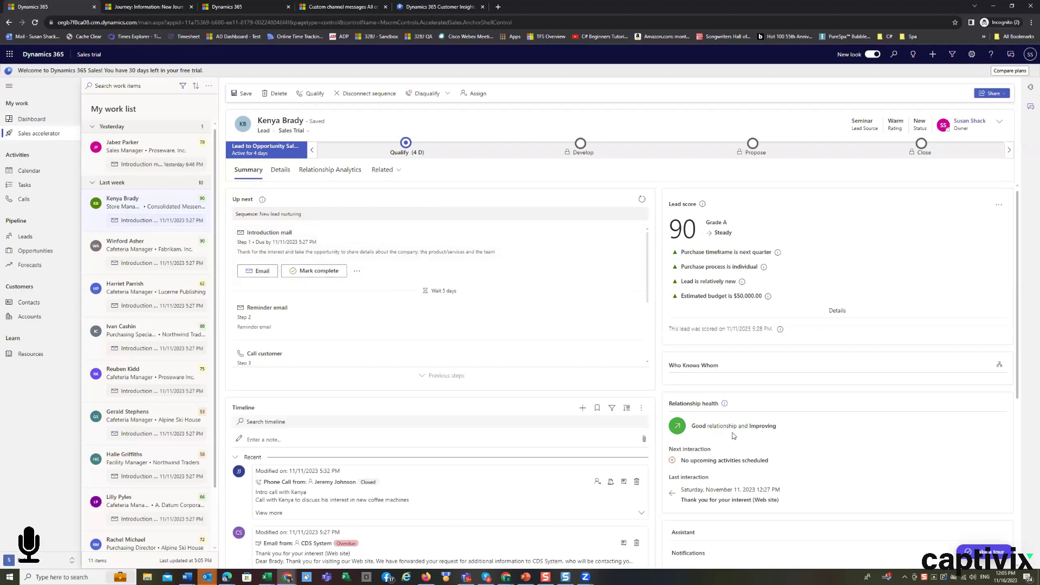
scroll(754, 443, down, 3)
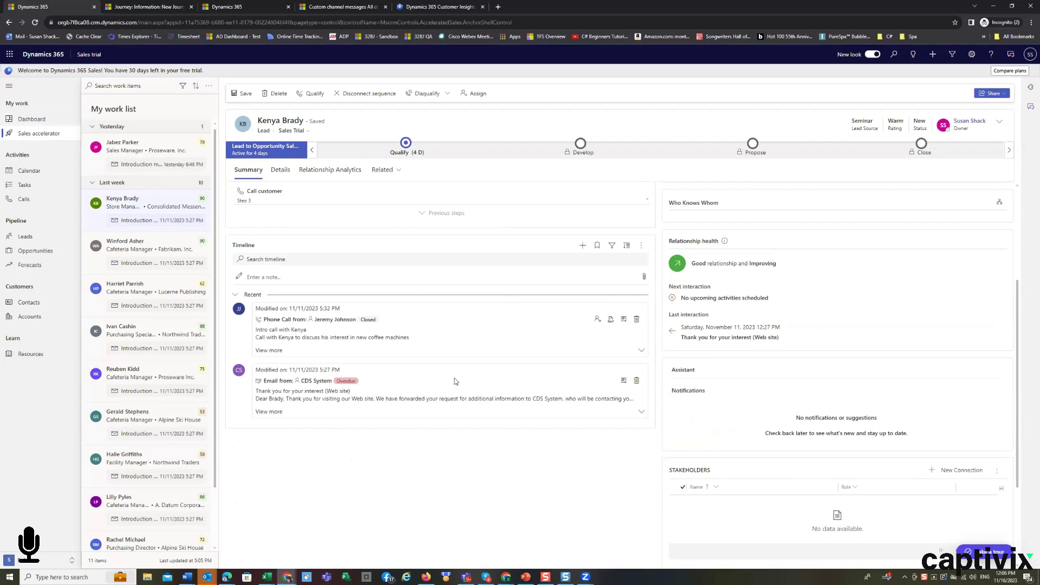
scroll(454, 381, up, 3)
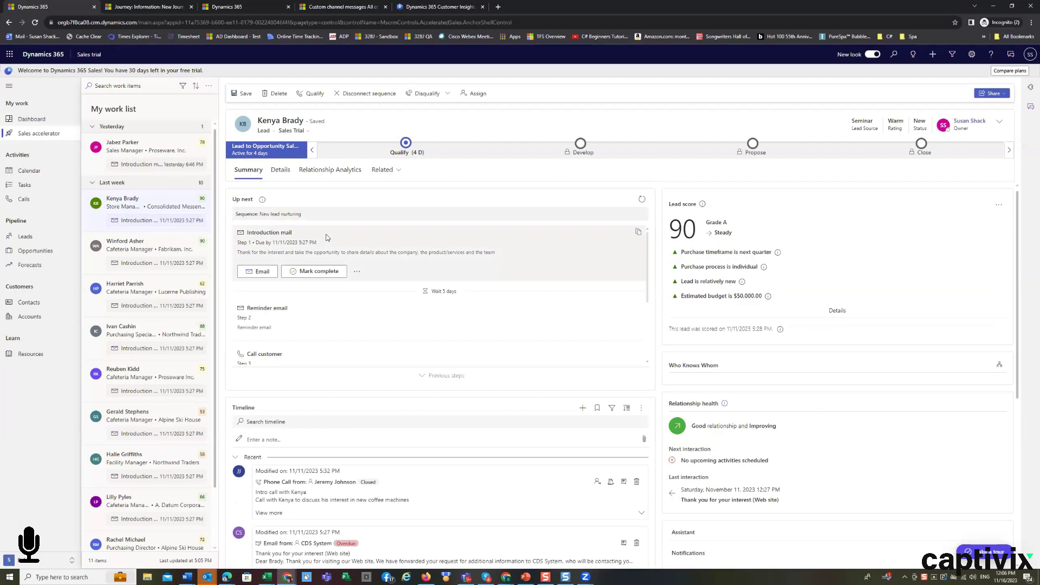
Step: Show the lead's Details tab with its contact and company fields
click(281, 170)
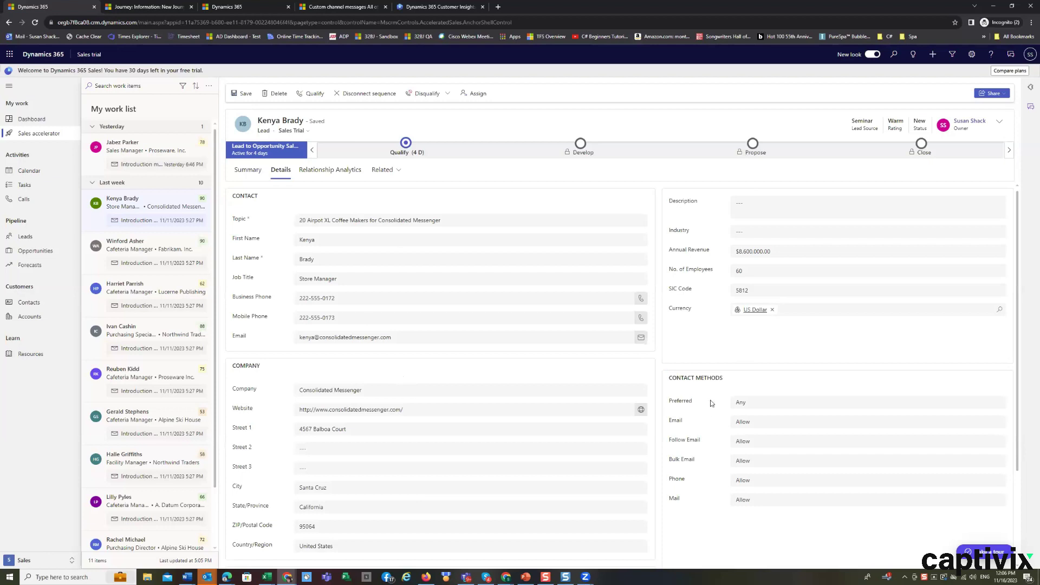
Step: Switch to Relationship Analytics, showing Good, improving health and the customer interactions chart
click(342, 170)
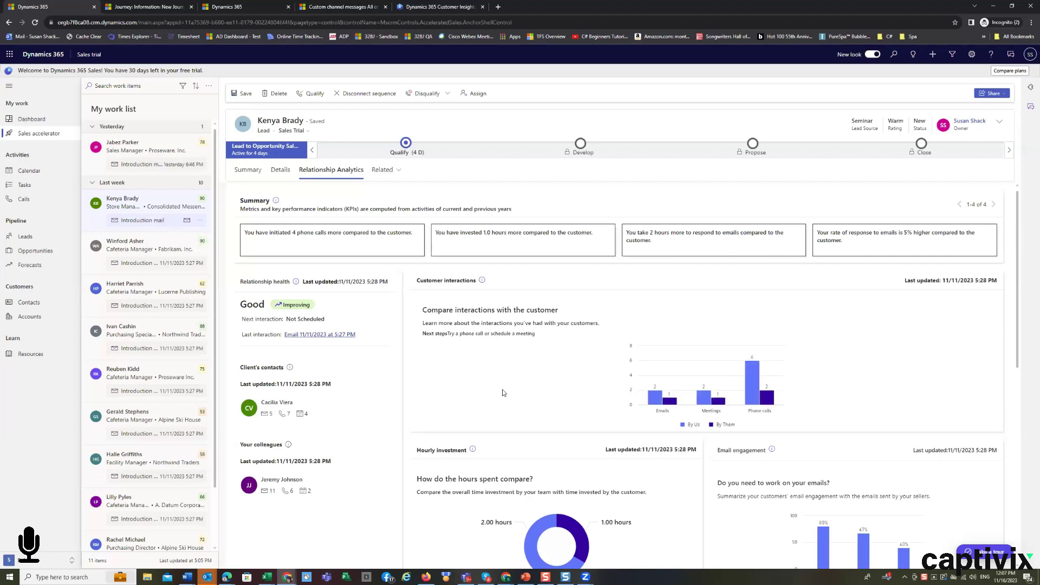
Step: Scroll down to the hourly investment (2.00 vs 1.00 hours) and email engagement charts
scroll(503, 392, down, 1)
scroll(503, 393, down, 3)
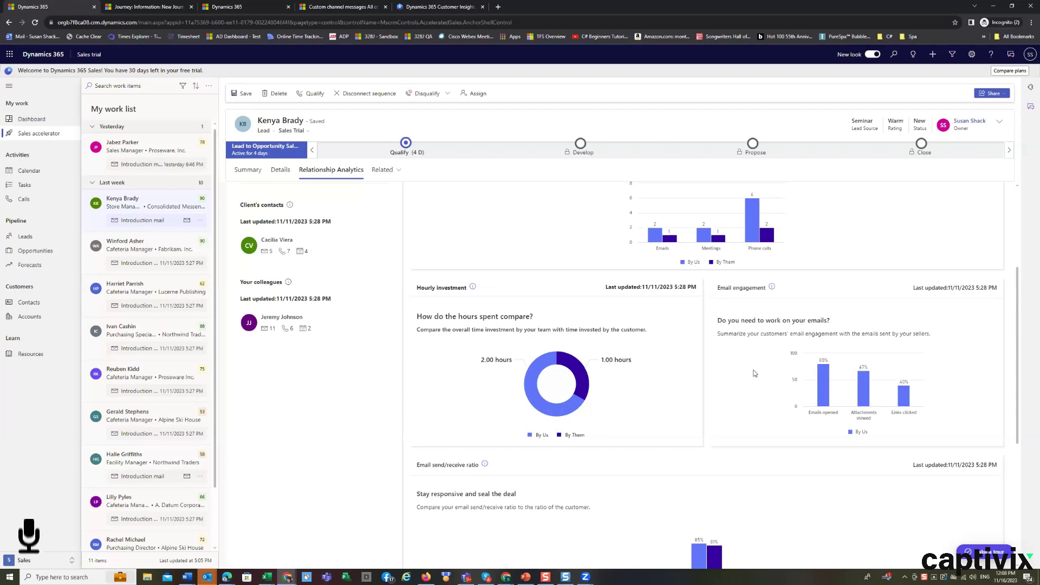
scroll(755, 373, down, 1)
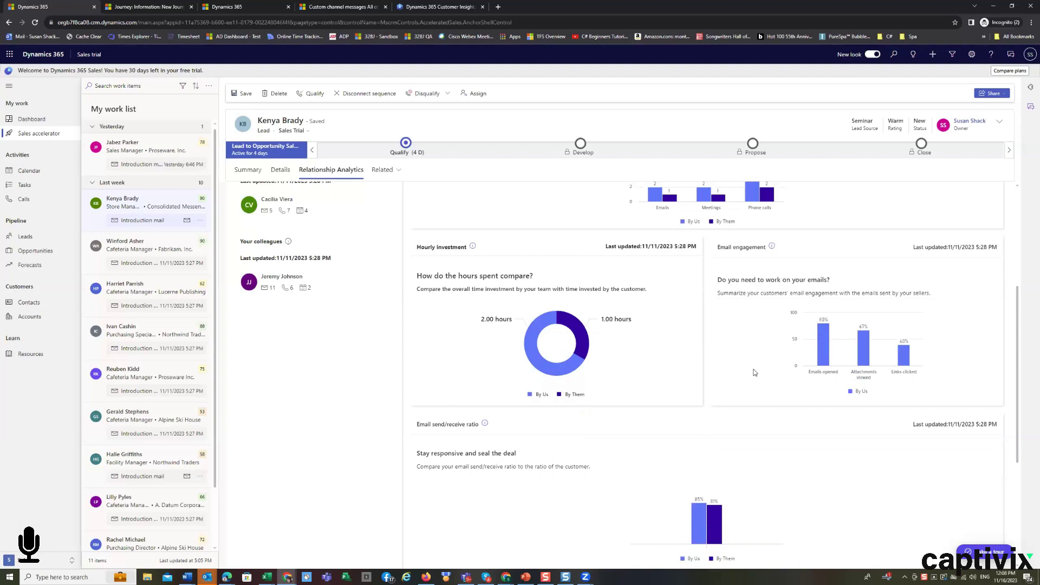
scroll(755, 373, down, 1)
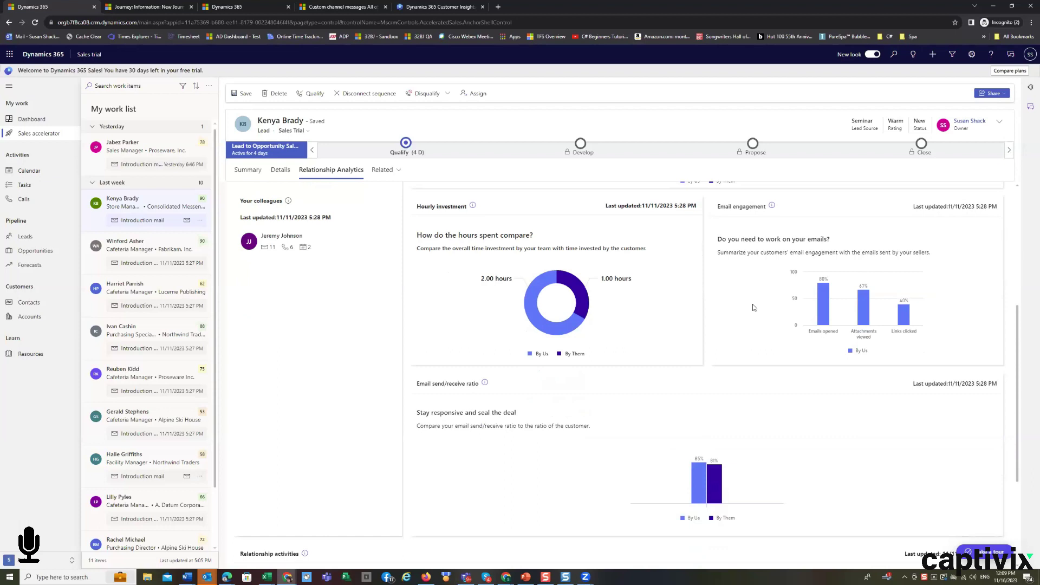
Step: Scroll to the bottom and check the Relationship activities daily counts and 85%/81% send/receive bars
scroll(701, 383, down, 1)
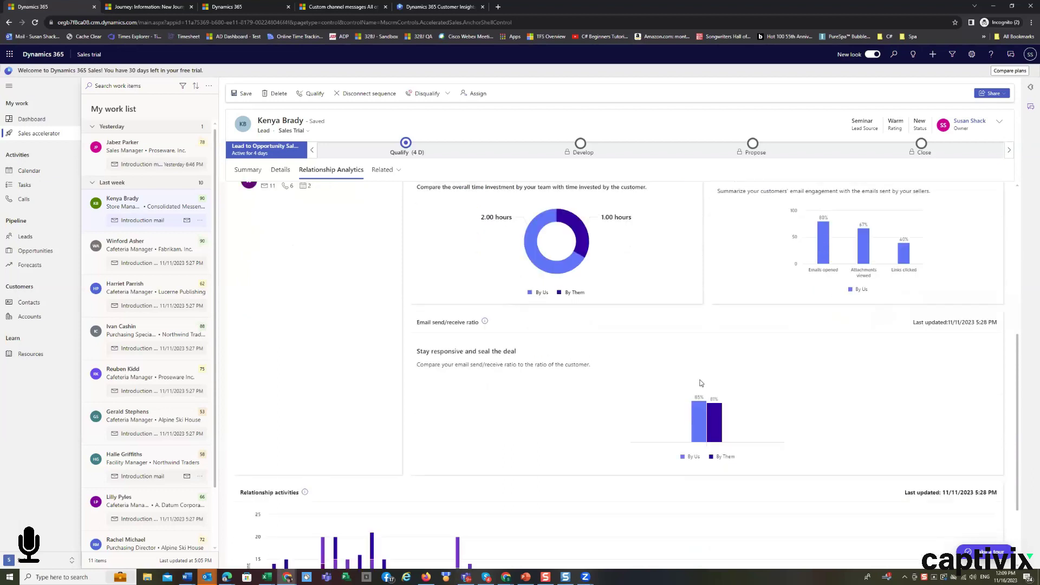
scroll(457, 398, down, 1)
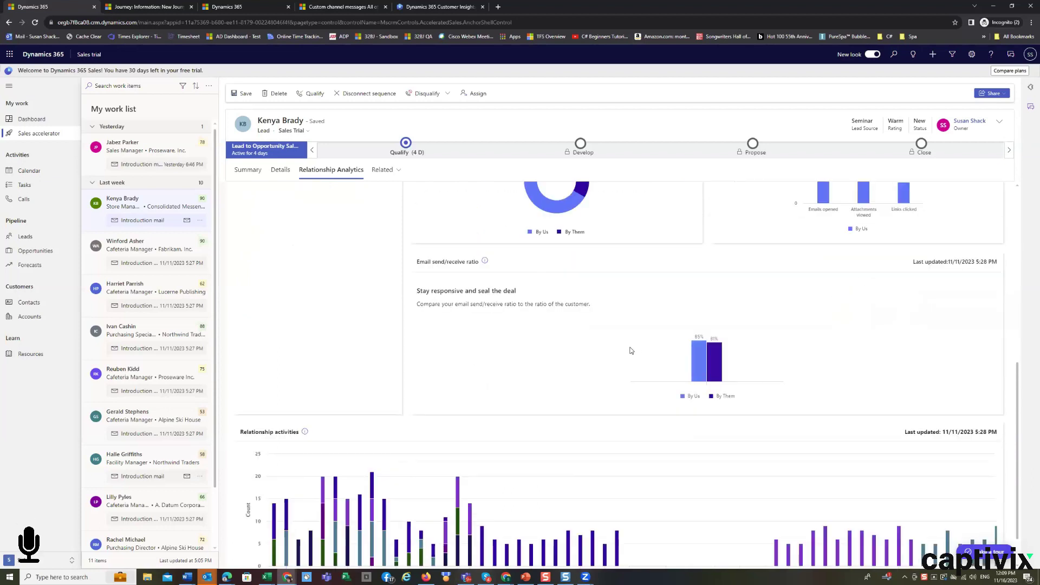
scroll(630, 351, down, 1)
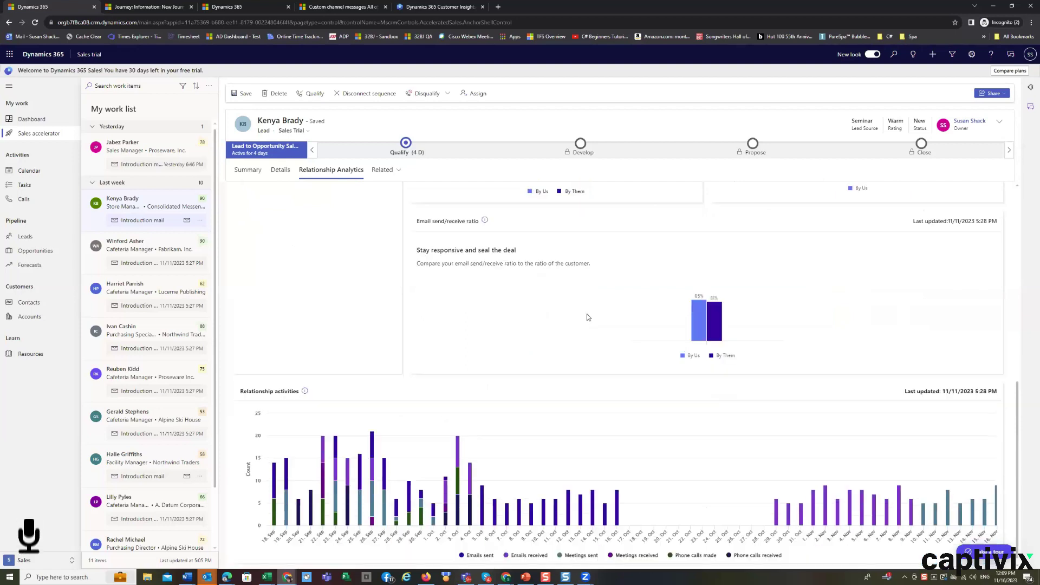
scroll(584, 321, down, 1)
mouse_move(373, 452)
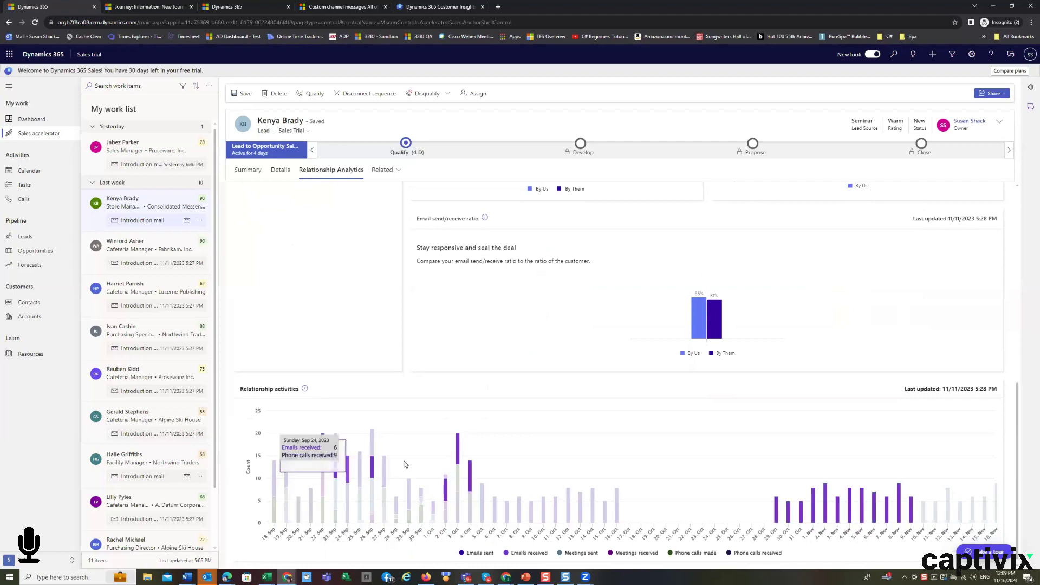
mouse_move(456, 511)
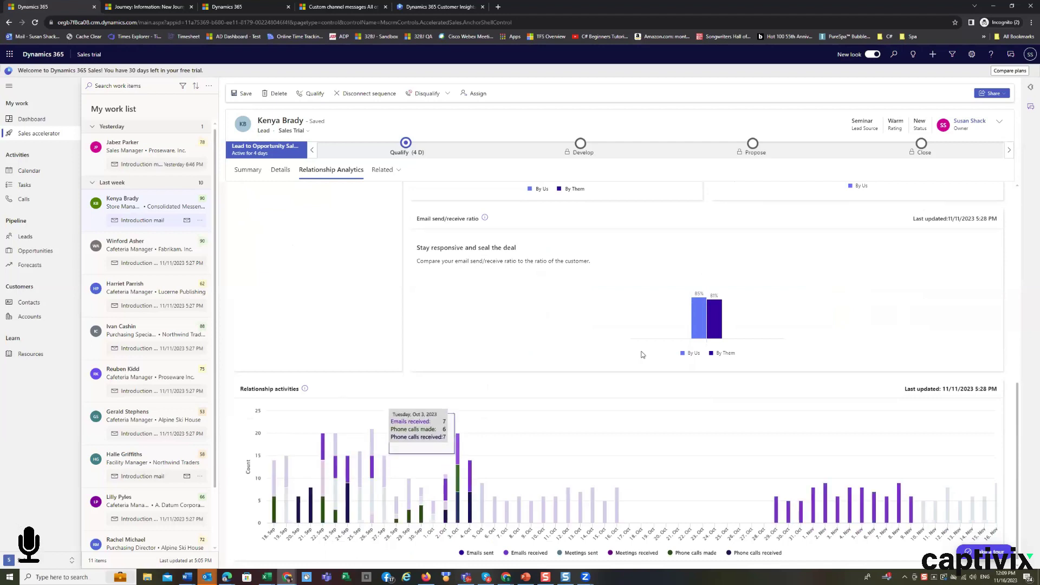
mouse_move(704, 357)
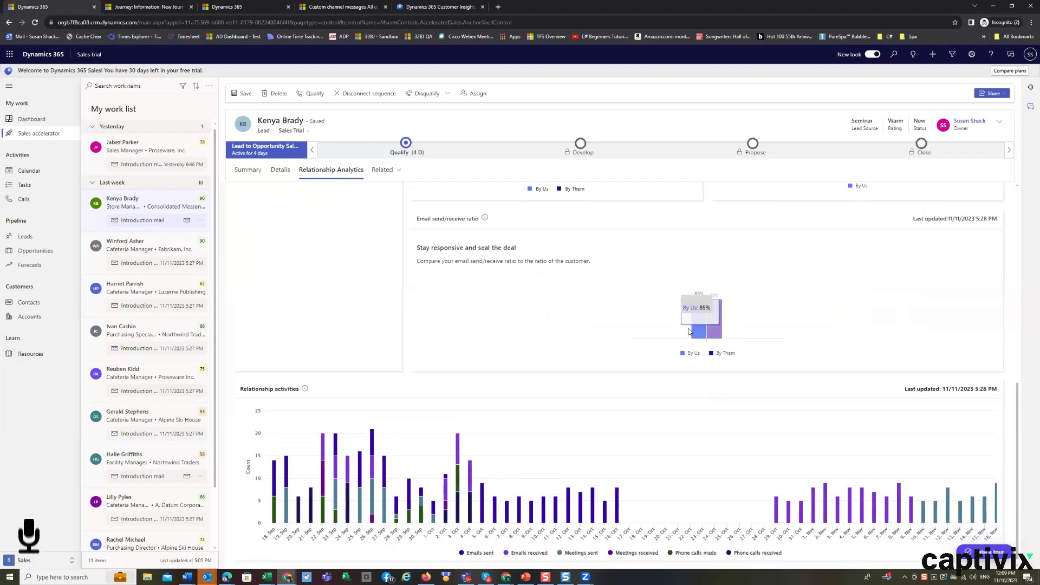
mouse_move(702, 336)
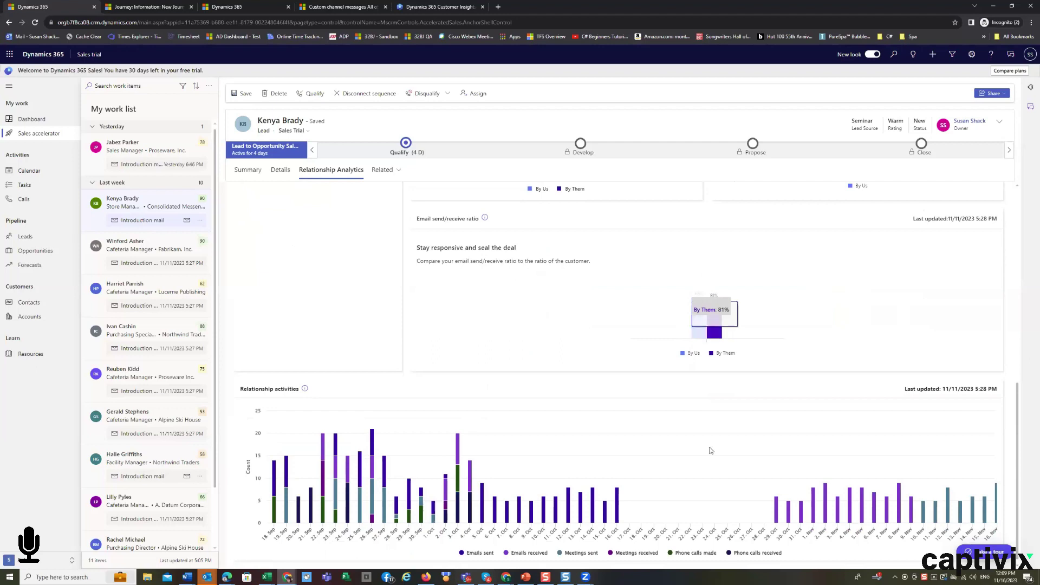
mouse_move(777, 517)
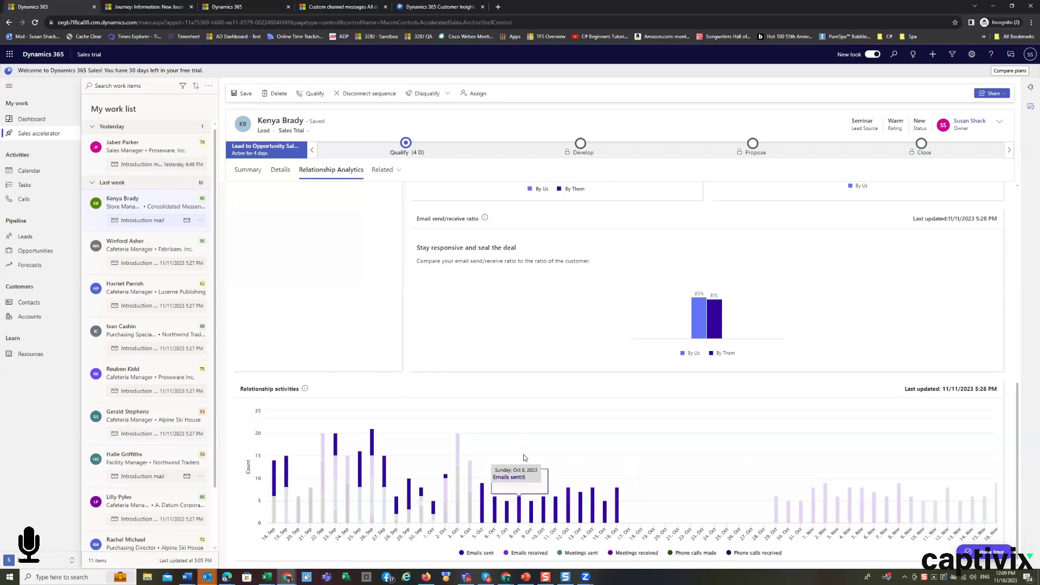
Step: Scroll back to the top of Relationship Analytics and list the lead's Related record types
scroll(524, 458, up, 10)
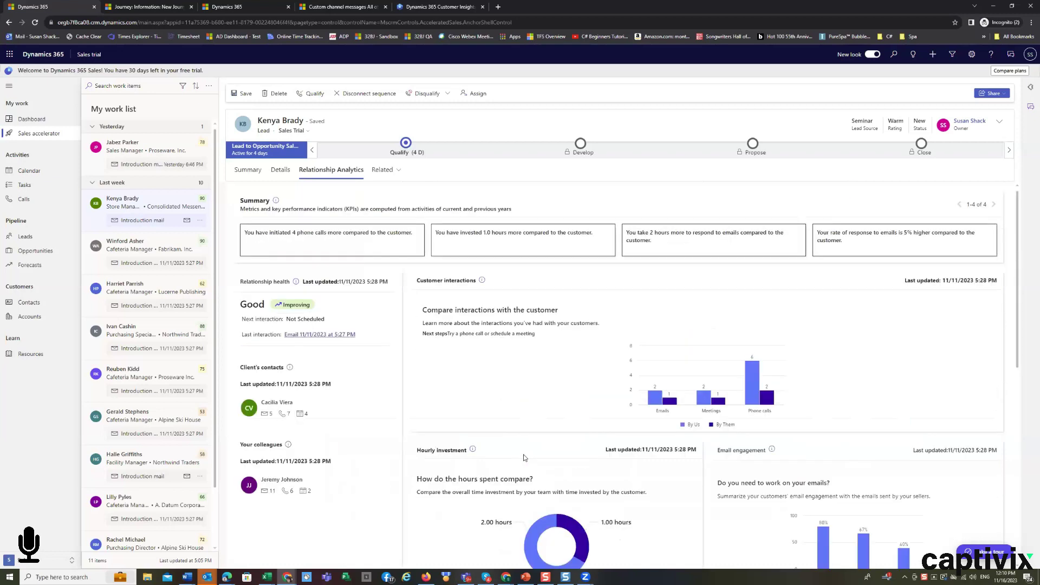
click(399, 170)
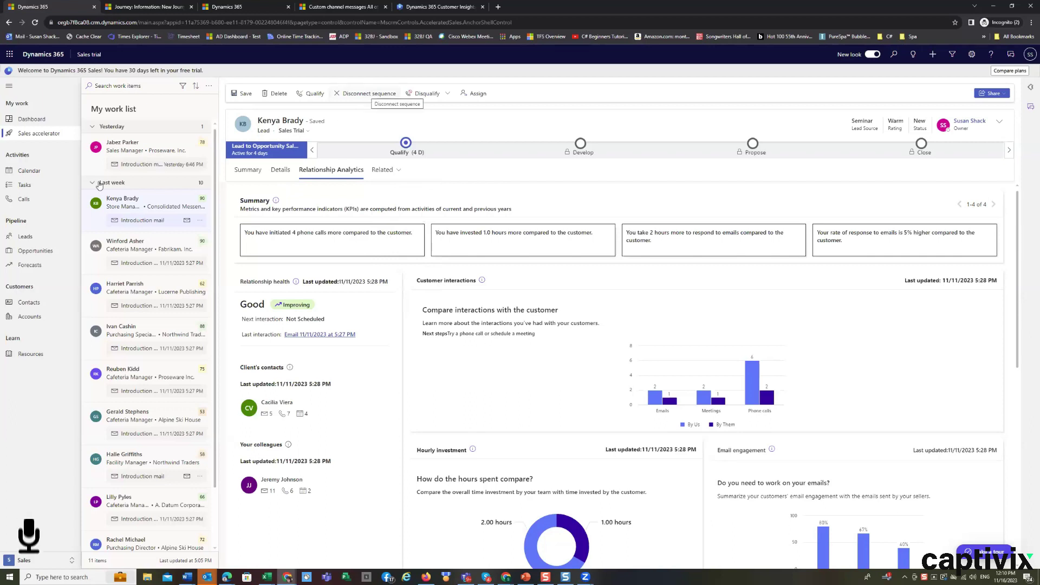
Step: Open the Proseware, Inc. lead and disconnect its nurturing sequence
click(131, 151)
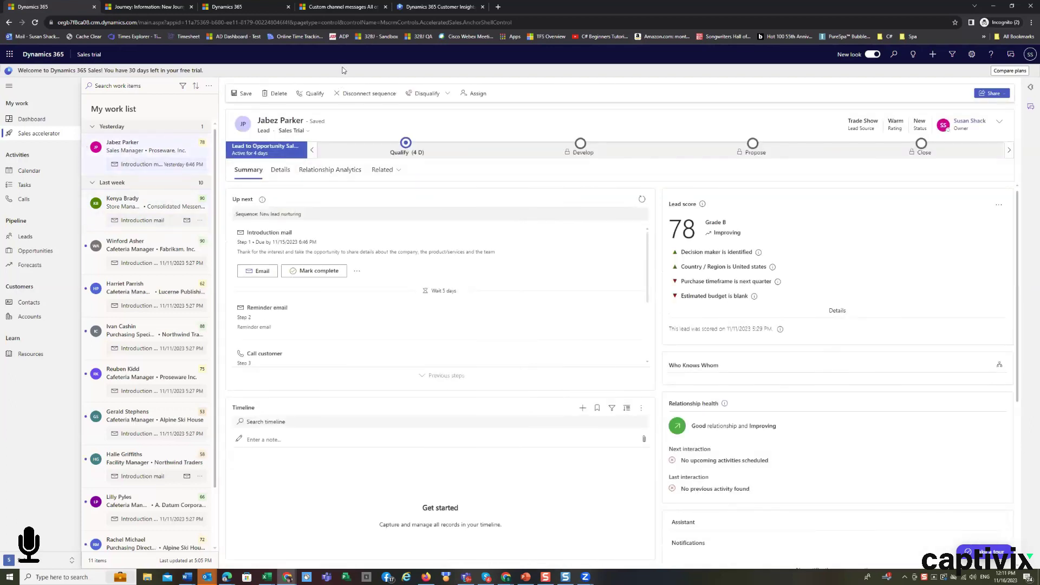
click(357, 96)
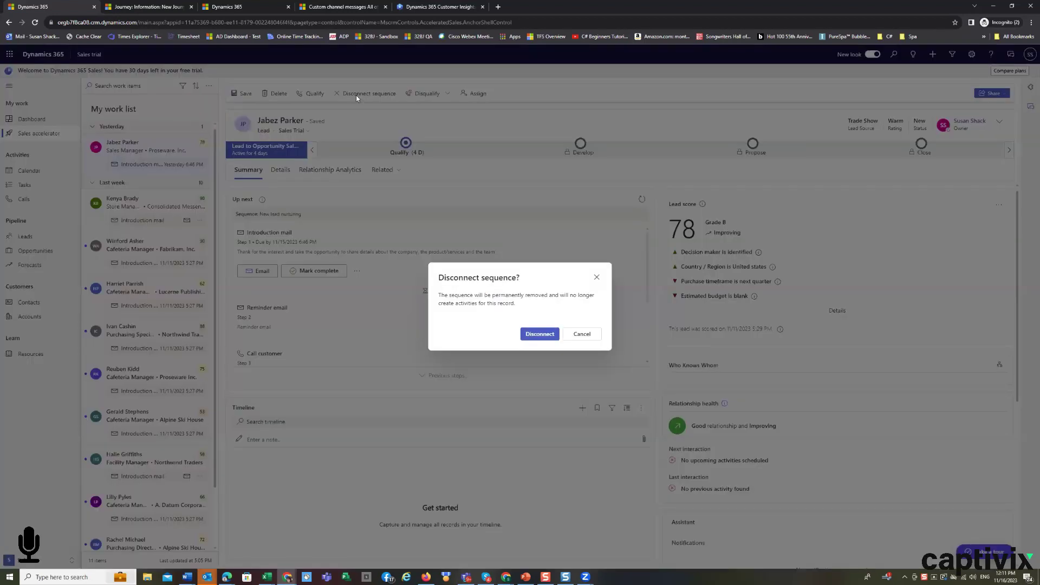
click(539, 334)
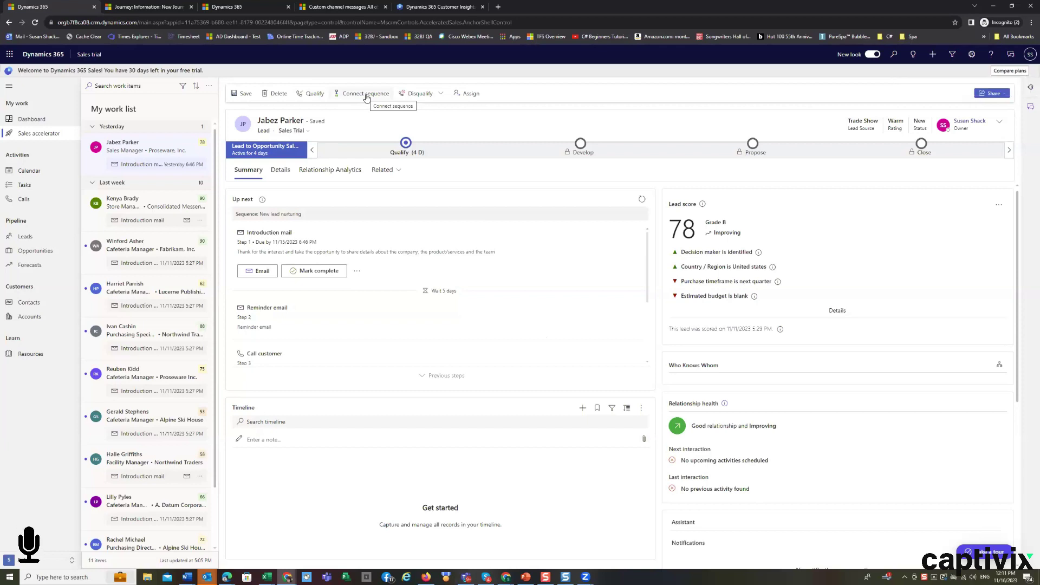
Step: Connect the Proseware lead to New lead nurturing, scheduling its Introduction mail for 11/15/2023
click(365, 94)
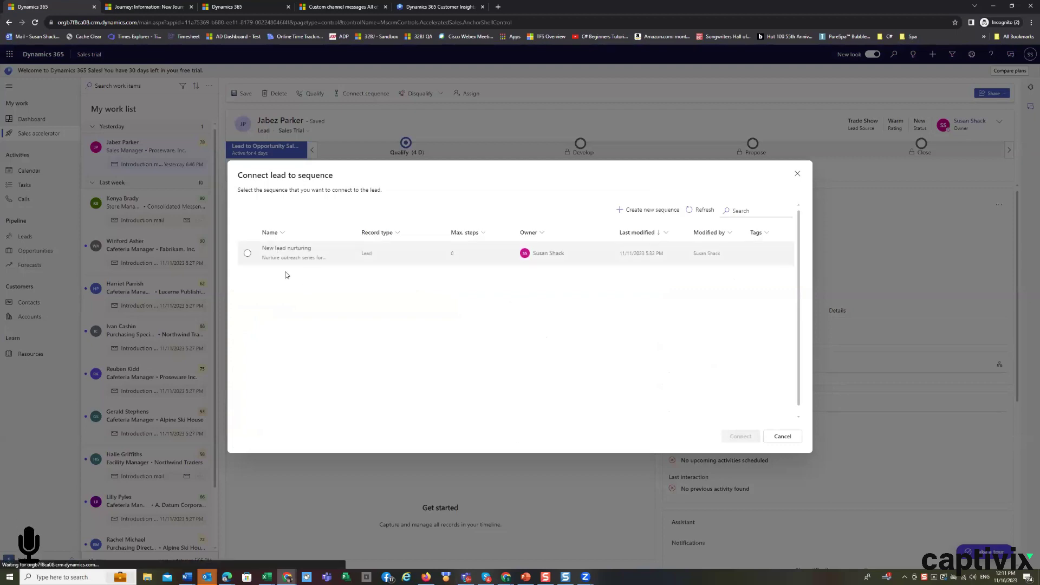
click(248, 254)
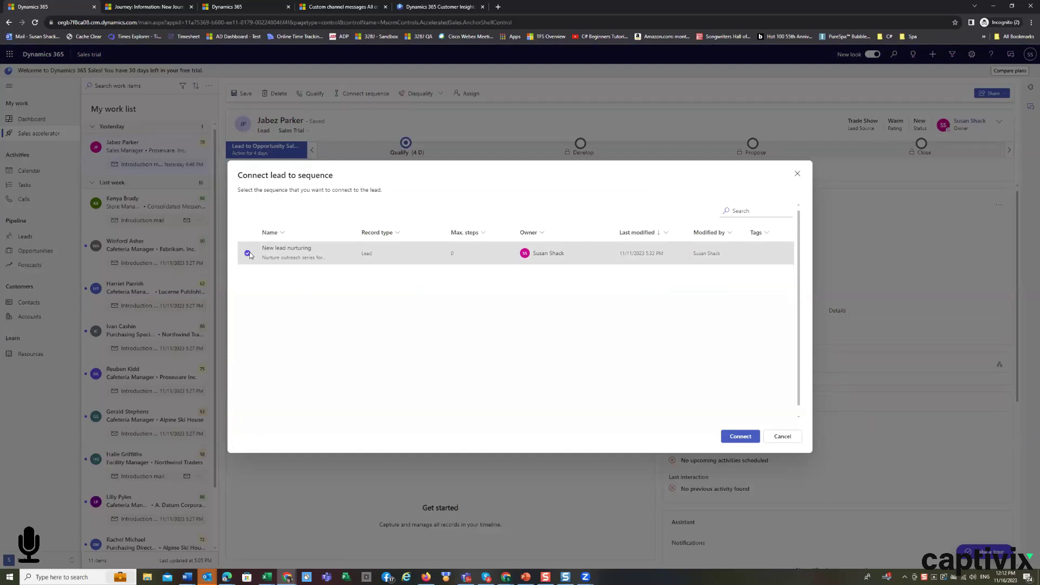
click(737, 441)
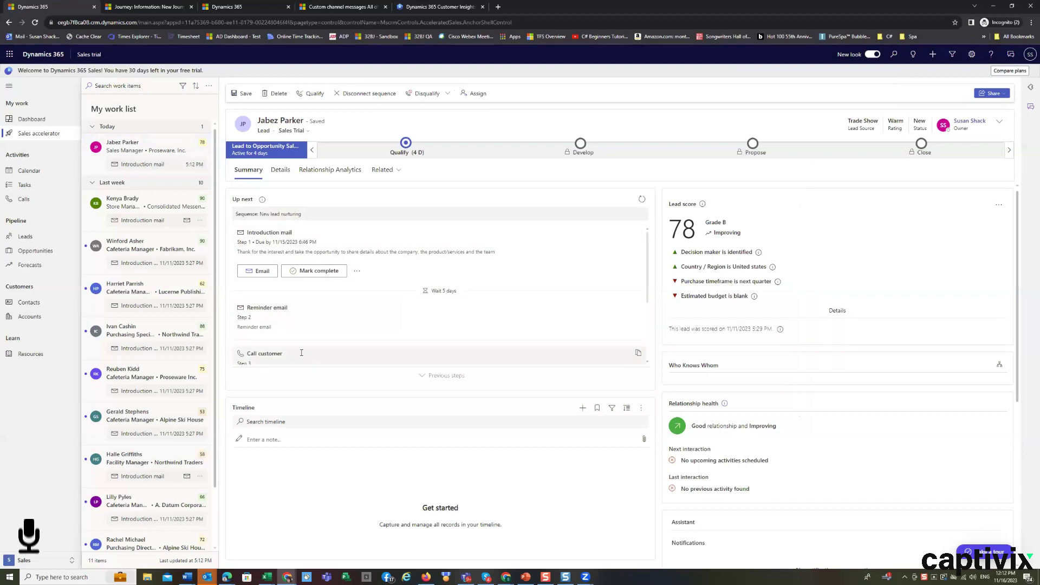
scroll(338, 270, down, 2)
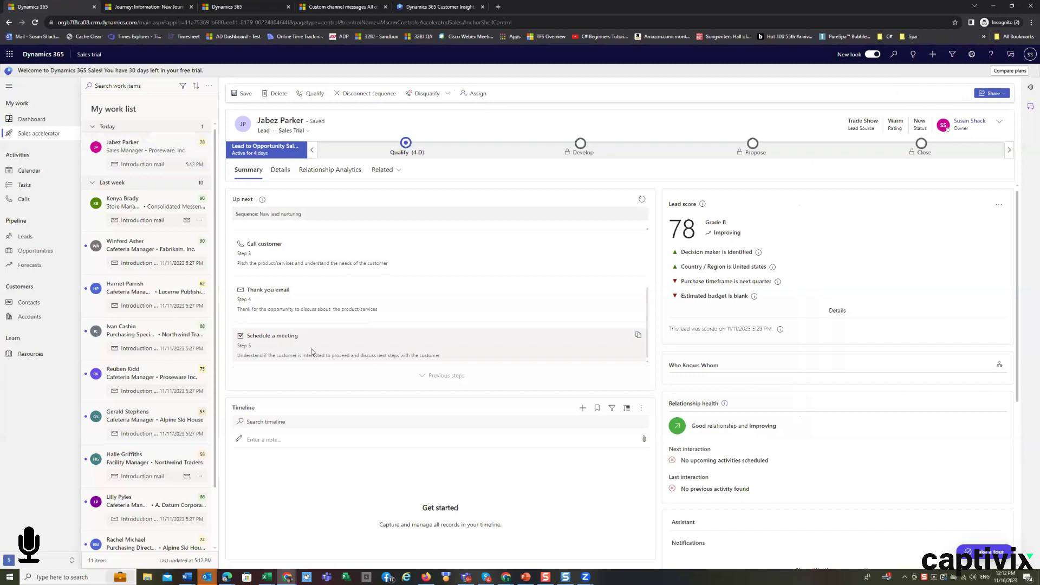
scroll(311, 352, up, 3)
scroll(311, 352, down, 3)
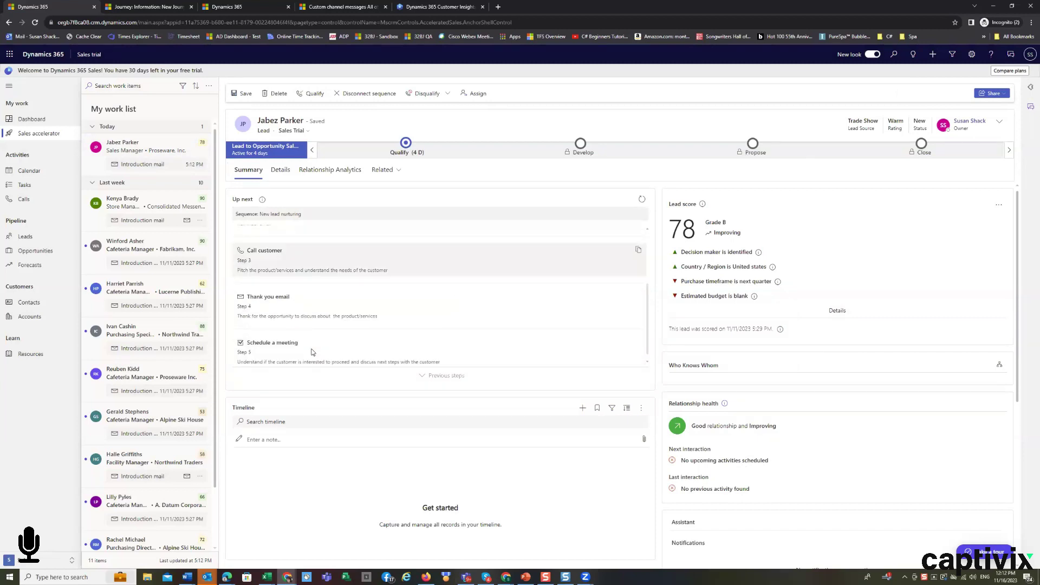
scroll(312, 352, up, 3)
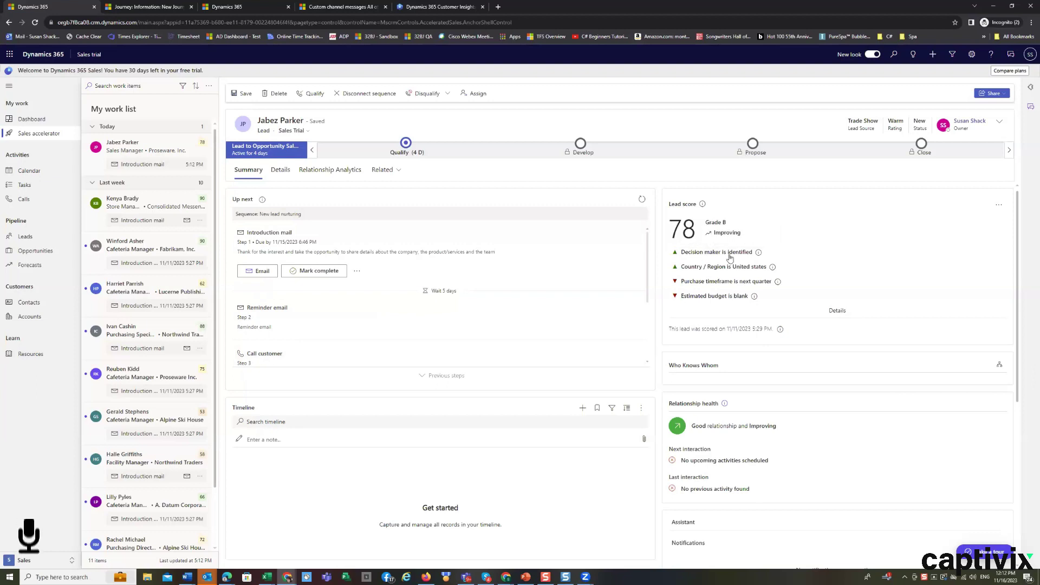
mouse_move(733, 253)
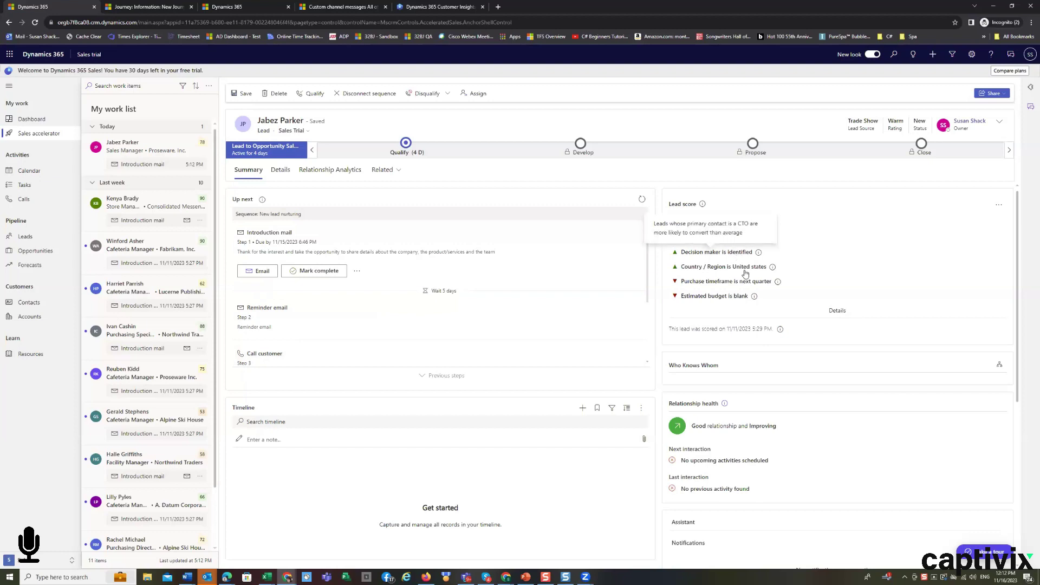
mouse_move(745, 271)
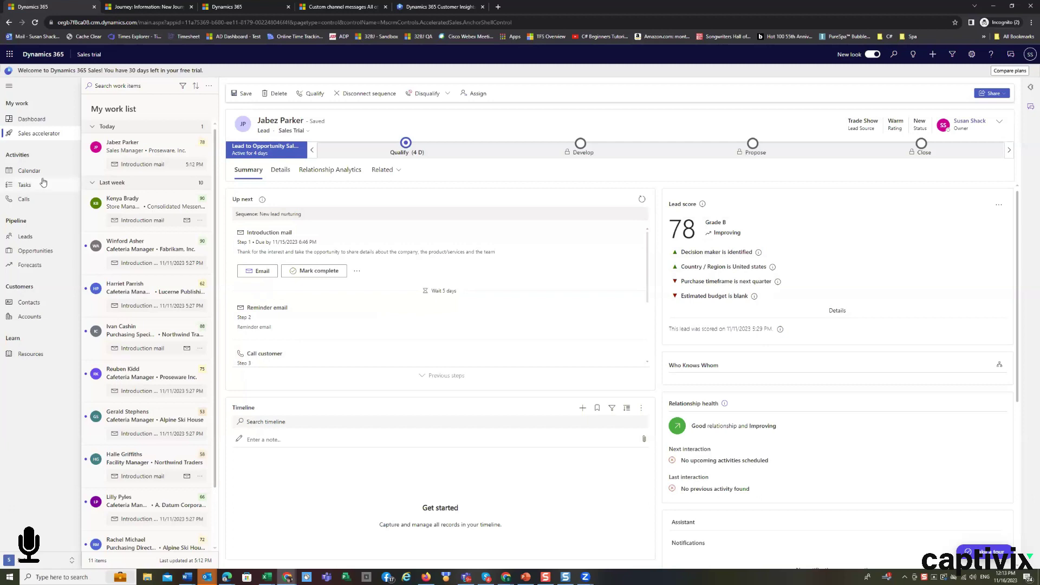
Step: Return to the Sales dashboard and drill into the Word of Mouth slice of Open Leads by Source
click(37, 122)
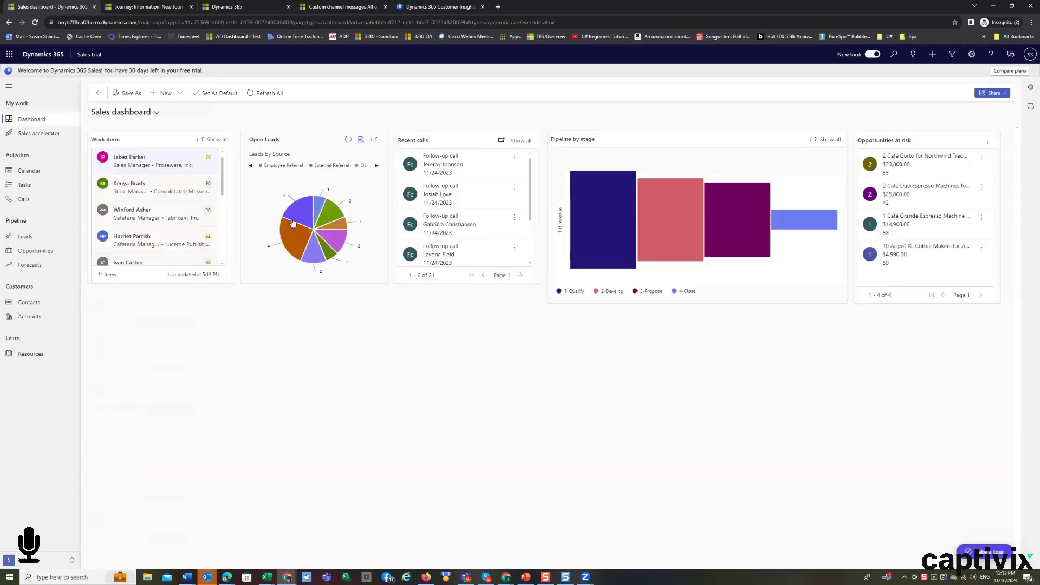
mouse_move(297, 213)
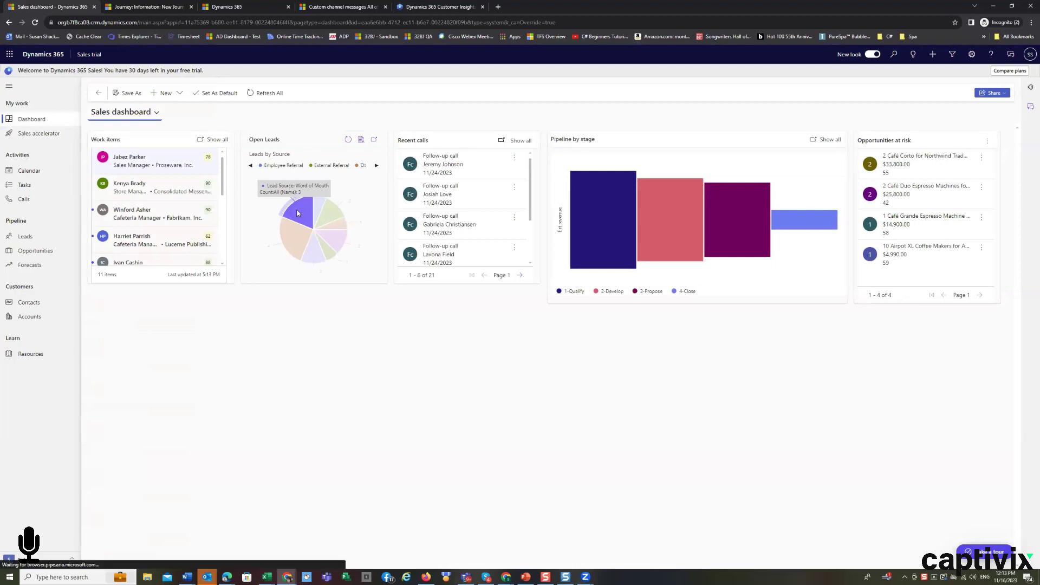
click(297, 213)
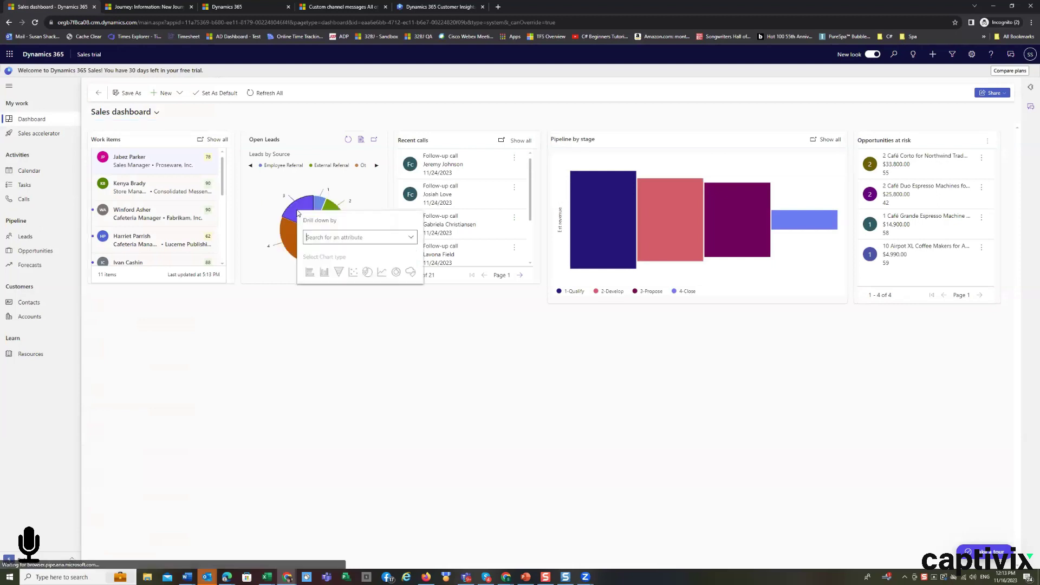
Step: Pick Est. Value (Base) as the drill-down attribute for Word of Mouth leads and display it as a pie chart
click(412, 240)
scroll(349, 289, down, 3)
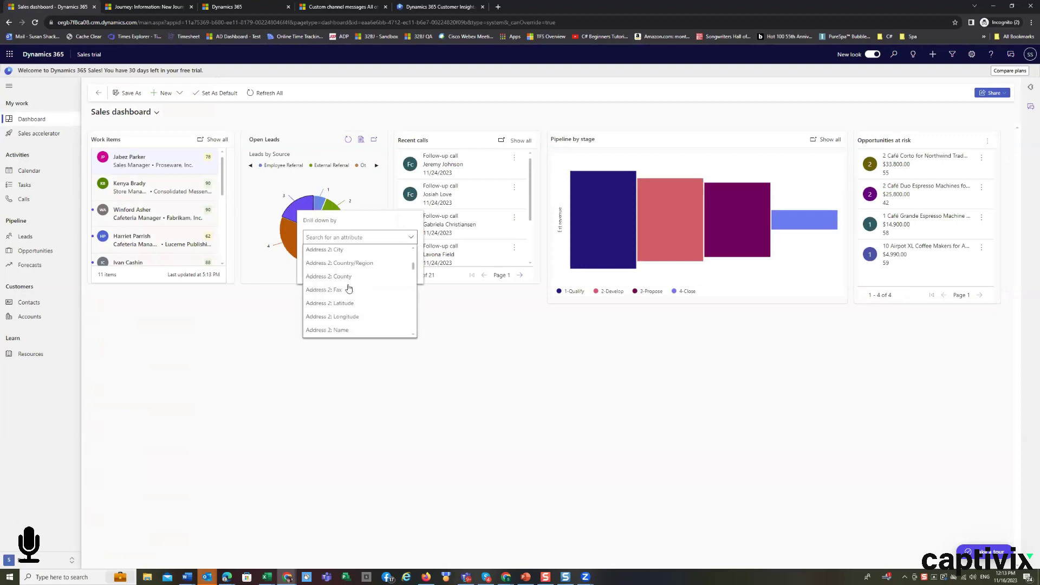
scroll(349, 288, down, 3)
scroll(349, 289, down, 3)
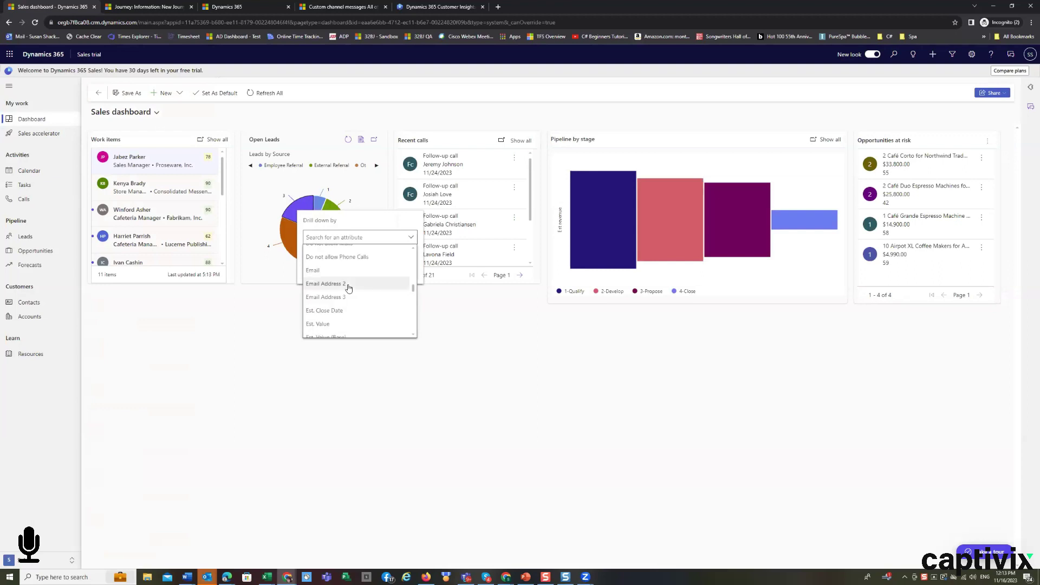
scroll(349, 289, down, 3)
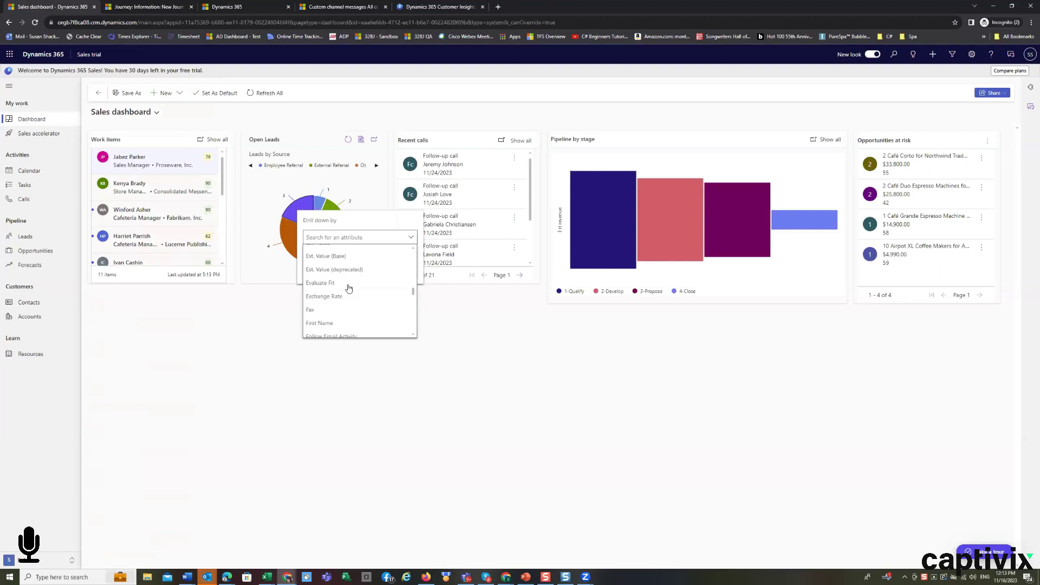
click(341, 256)
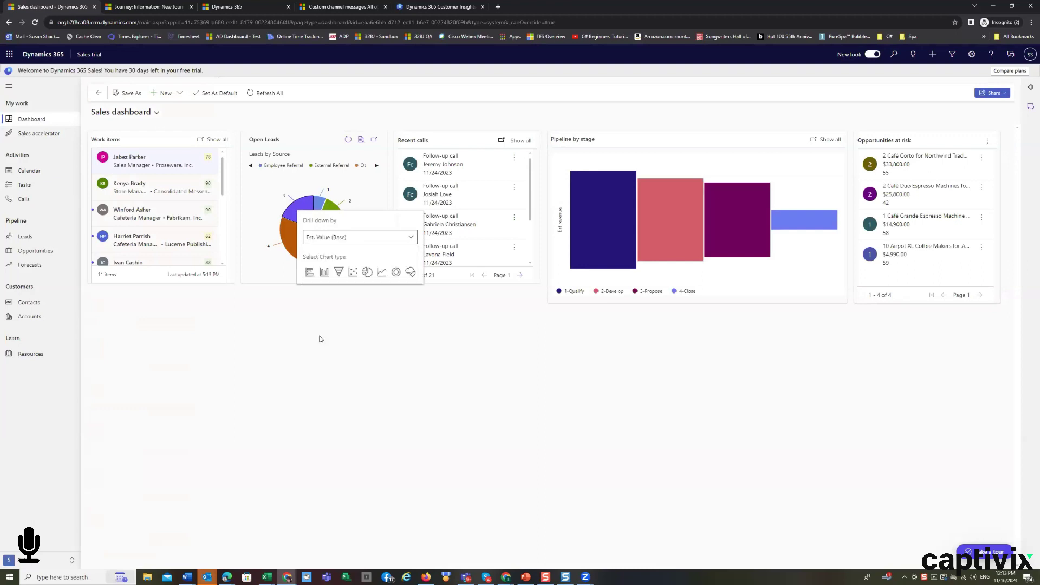
click(367, 273)
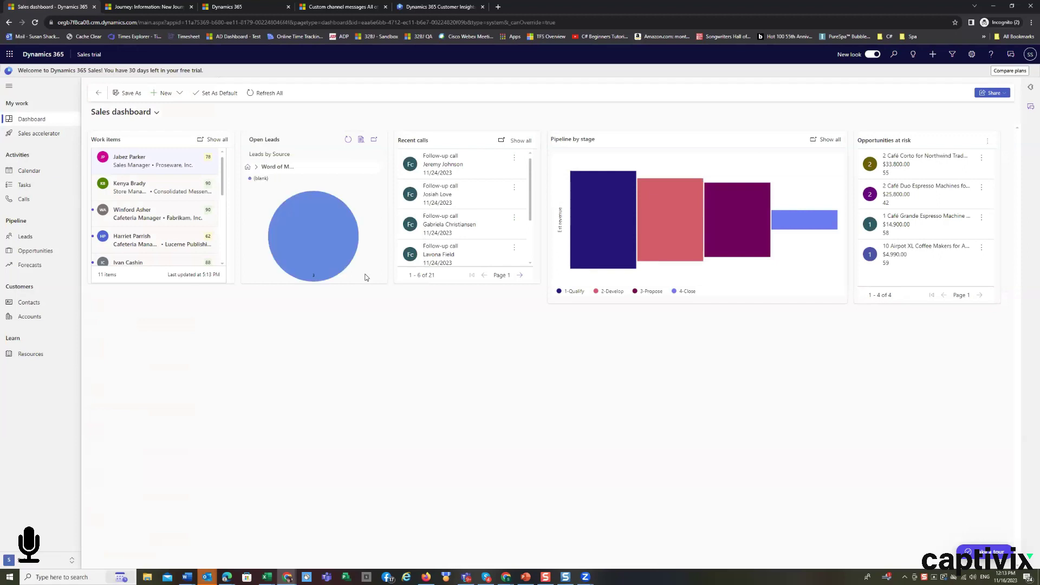
mouse_move(309, 235)
click(326, 228)
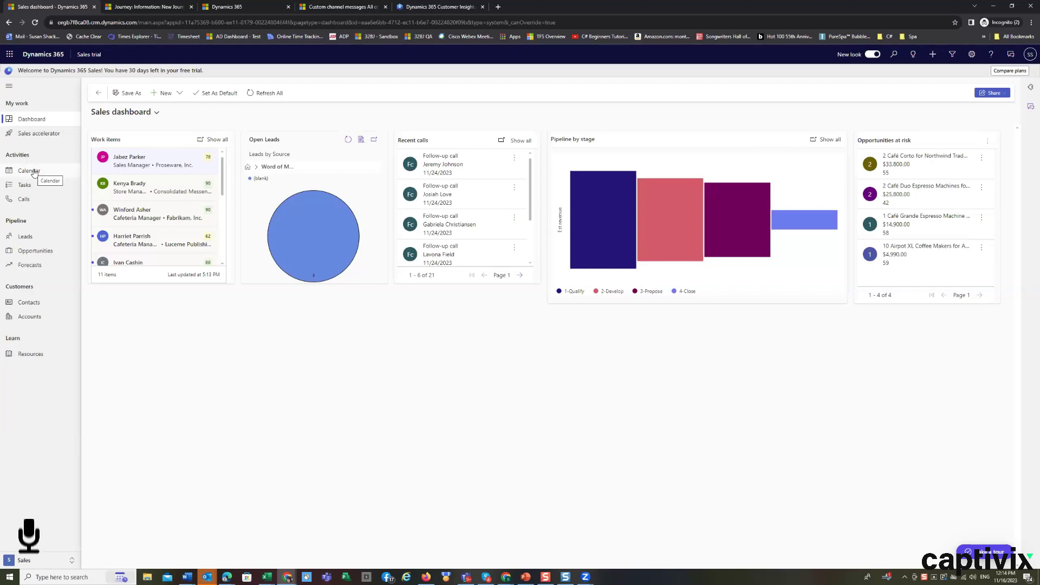
Step: Open the My Appointments calendar in week view for November 12–18, 2023
click(34, 172)
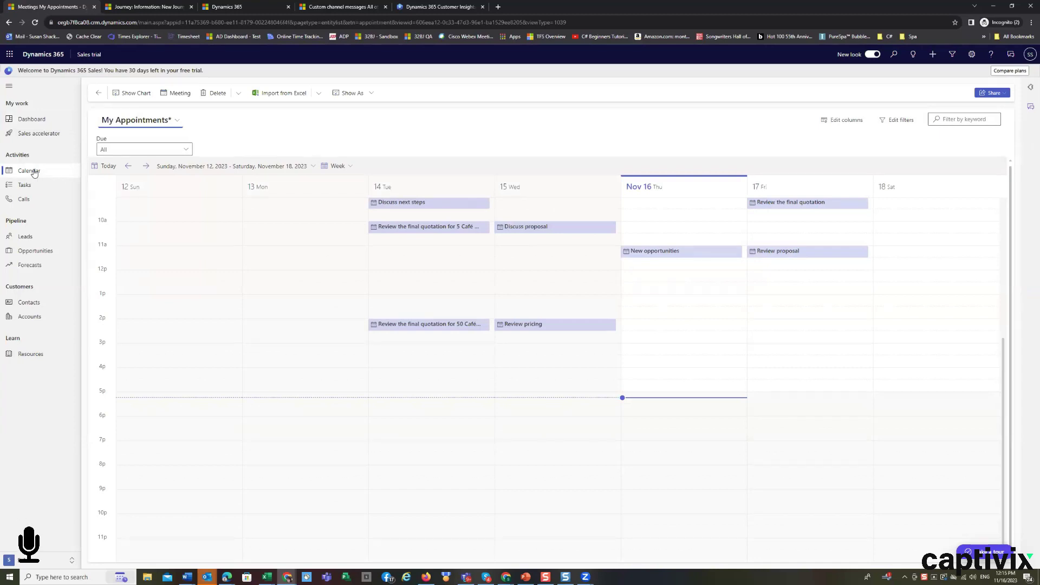
click(203, 218)
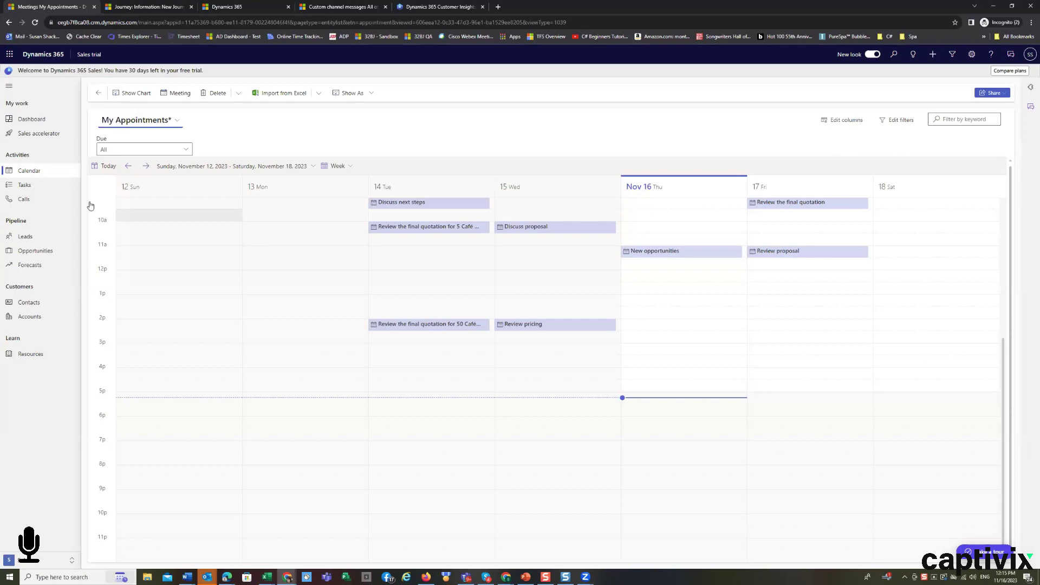
Step: Open the My Tasks board with the pricing proposal and Café Duo Espresso specification tasks
click(30, 188)
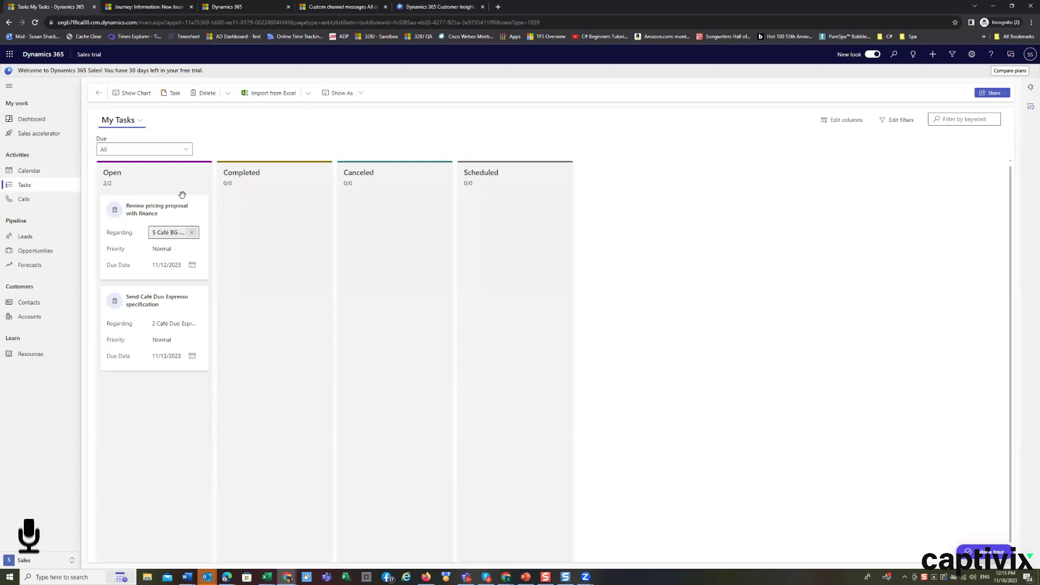
click(157, 233)
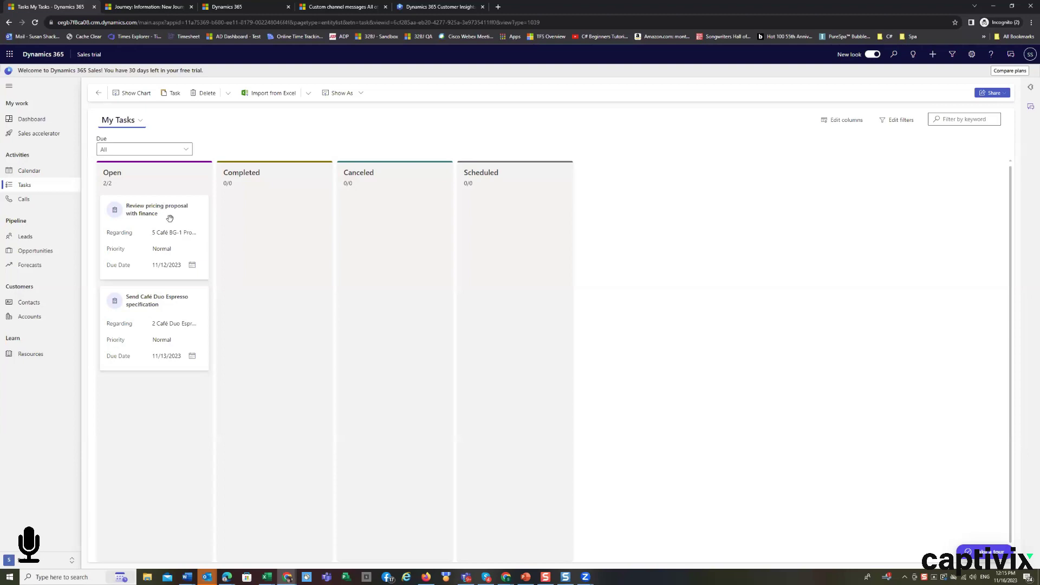
Step: Move the Review pricing proposal with finance task to Completed and confirm closing it
mouse_move(278, 214)
mouse_down()
mouse_move(303, 226)
mouse_move(285, 209)
mouse_move(288, 222)
mouse_up()
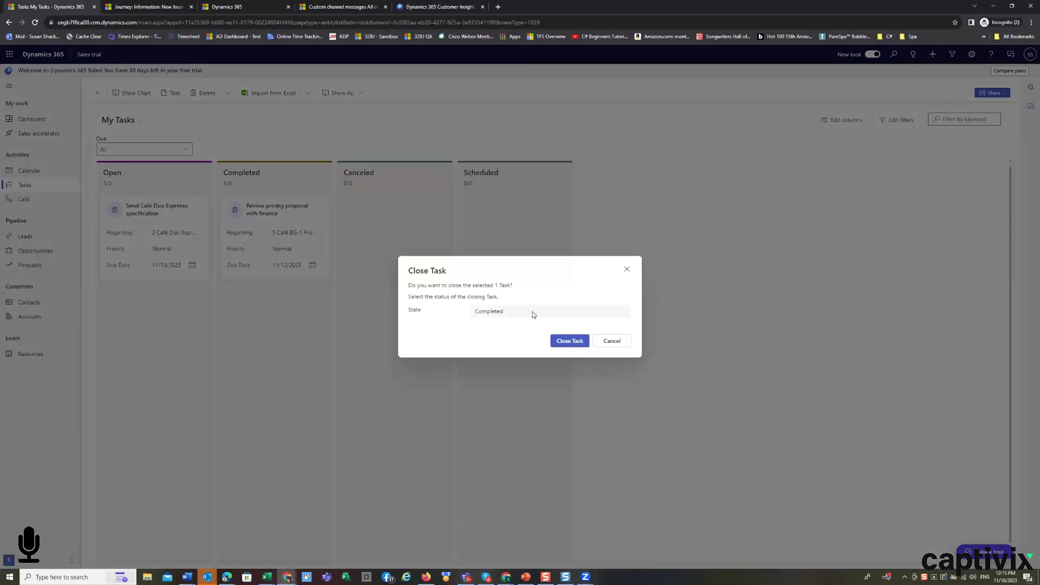
click(565, 341)
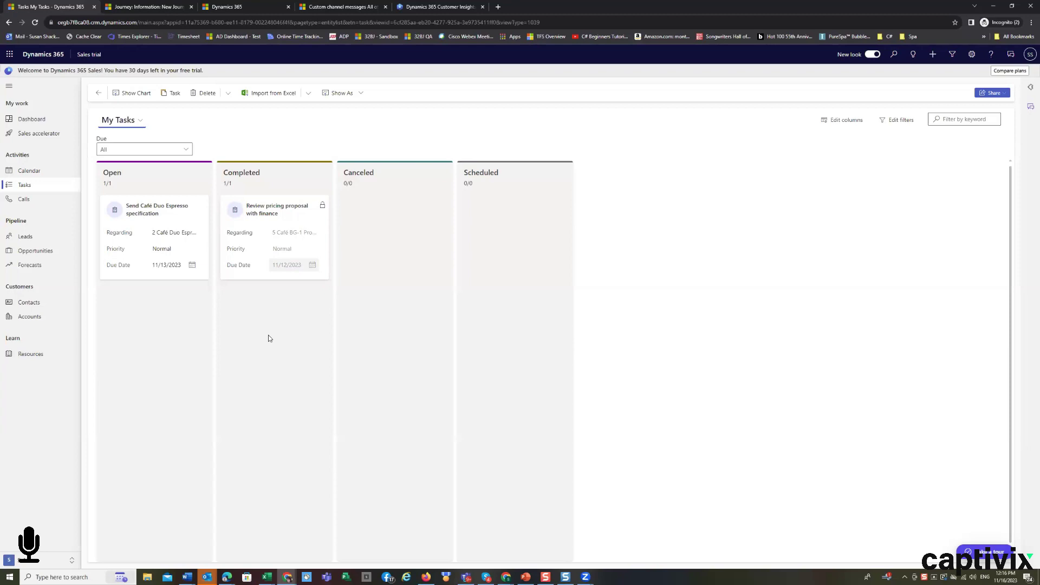
Step: Browse the 21-call history, including the coffee machine kickoff calls, then open My Open Leads
click(30, 204)
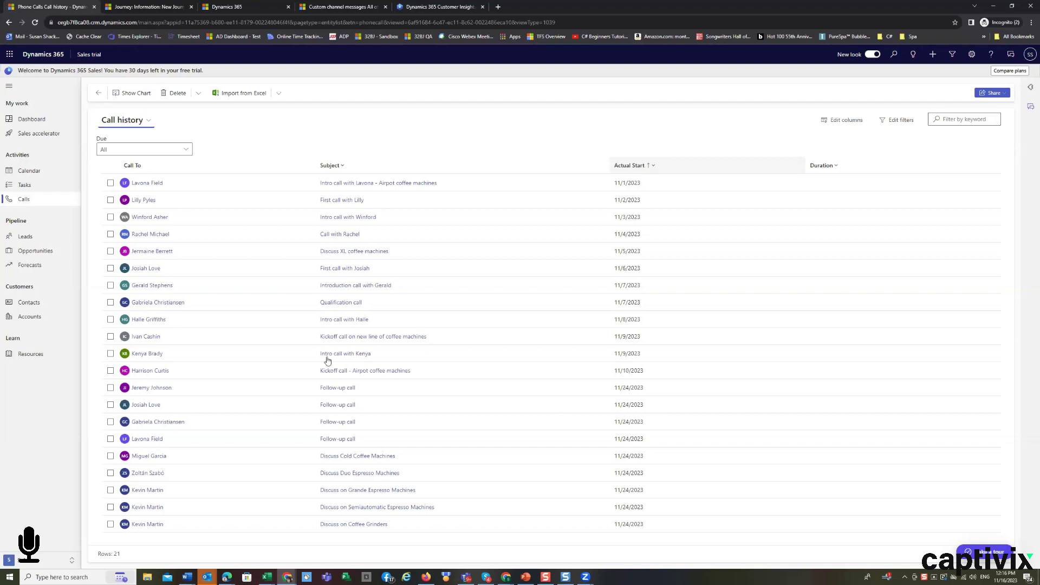
click(715, 404)
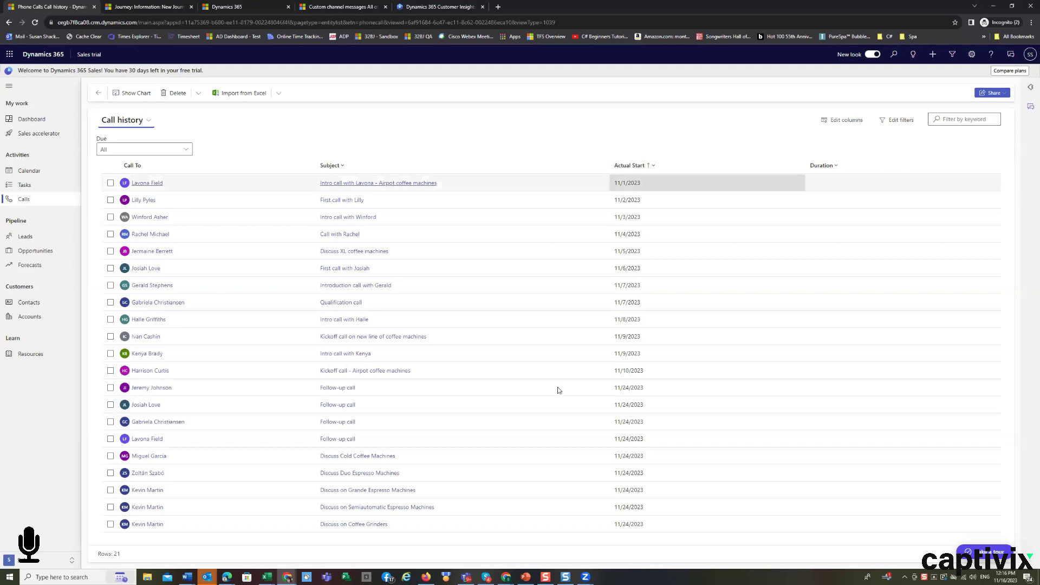
click(547, 332)
click(544, 373)
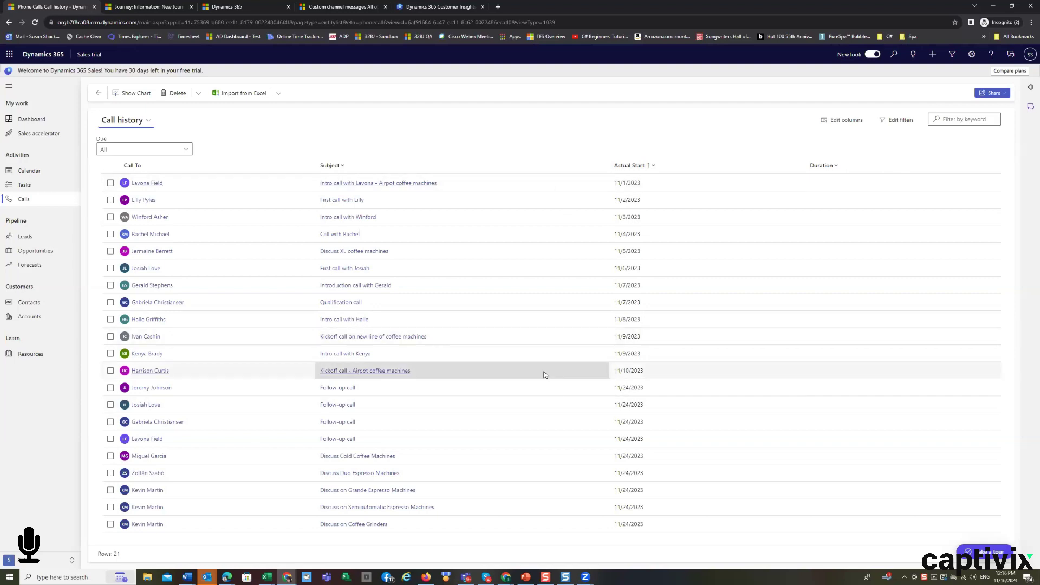
click(38, 237)
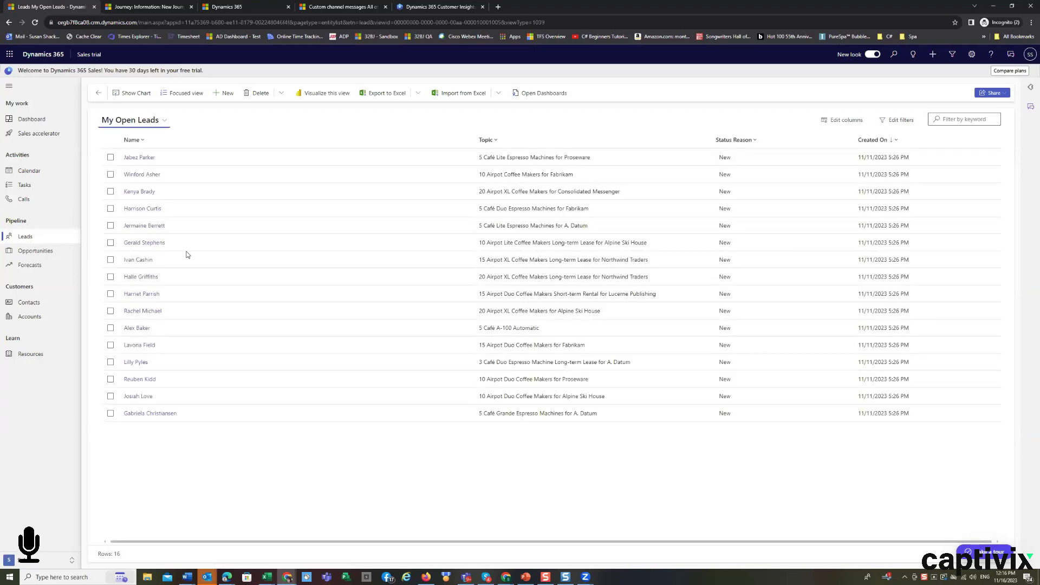
Step: Open the Alpine Ski House lead for the 10 Airpot Lite Coffee Makers lease
click(141, 245)
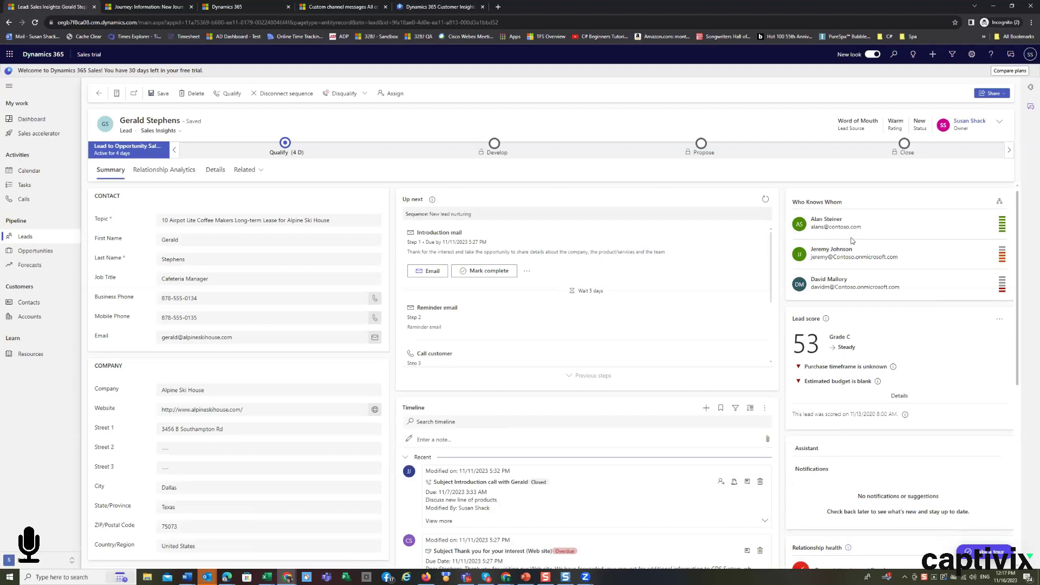
scroll(852, 240, down, 3)
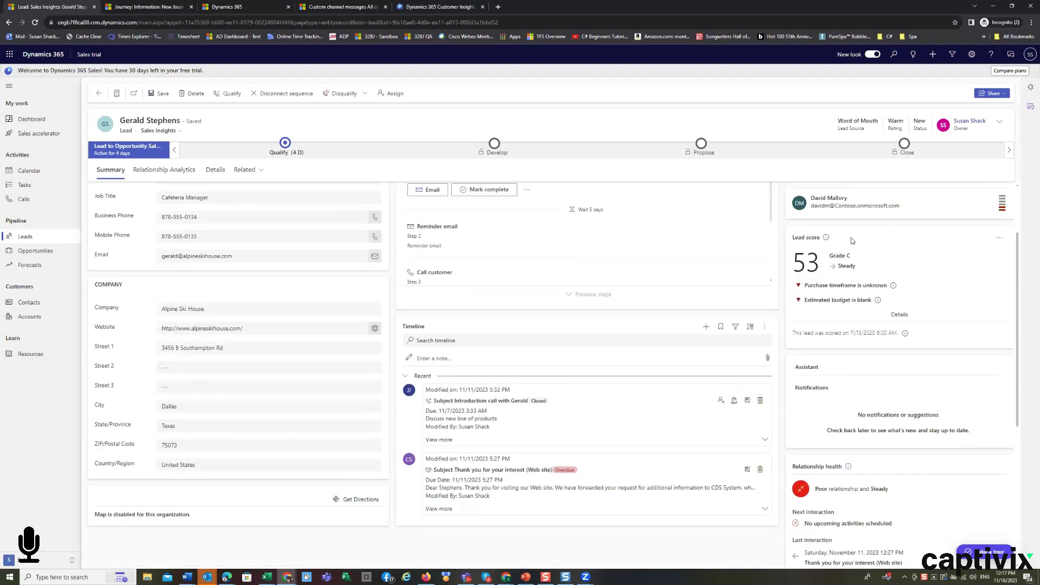
scroll(851, 241, down, 3)
scroll(851, 241, down, 1)
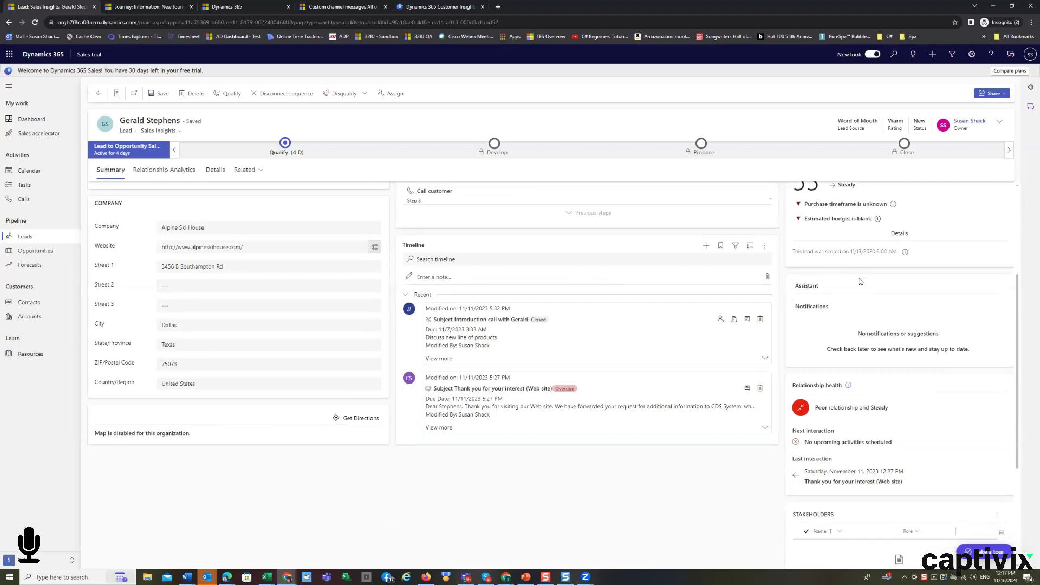
scroll(861, 281, down, 3)
scroll(861, 281, down, 4)
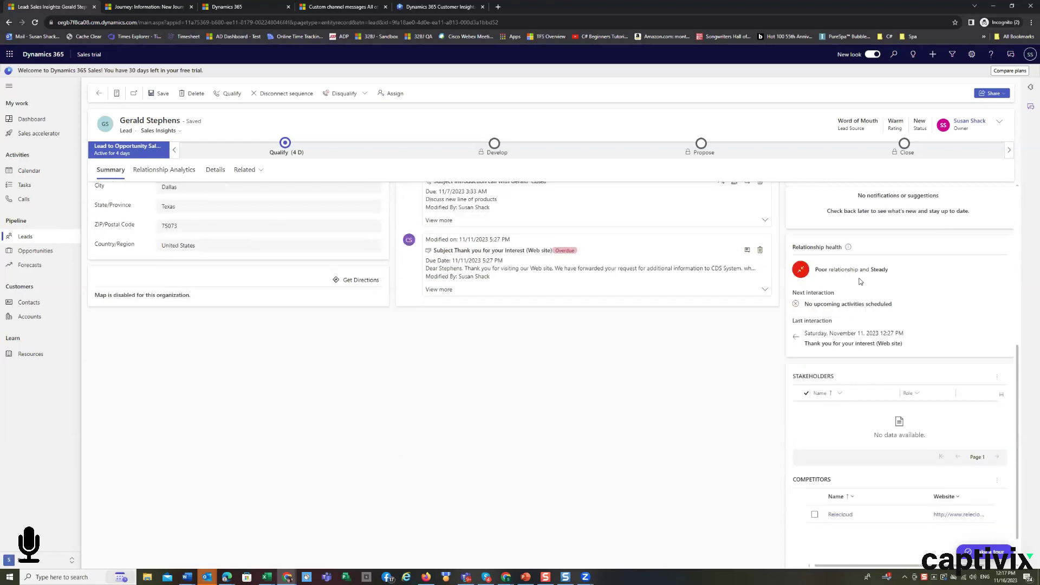
scroll(870, 497, up, 10)
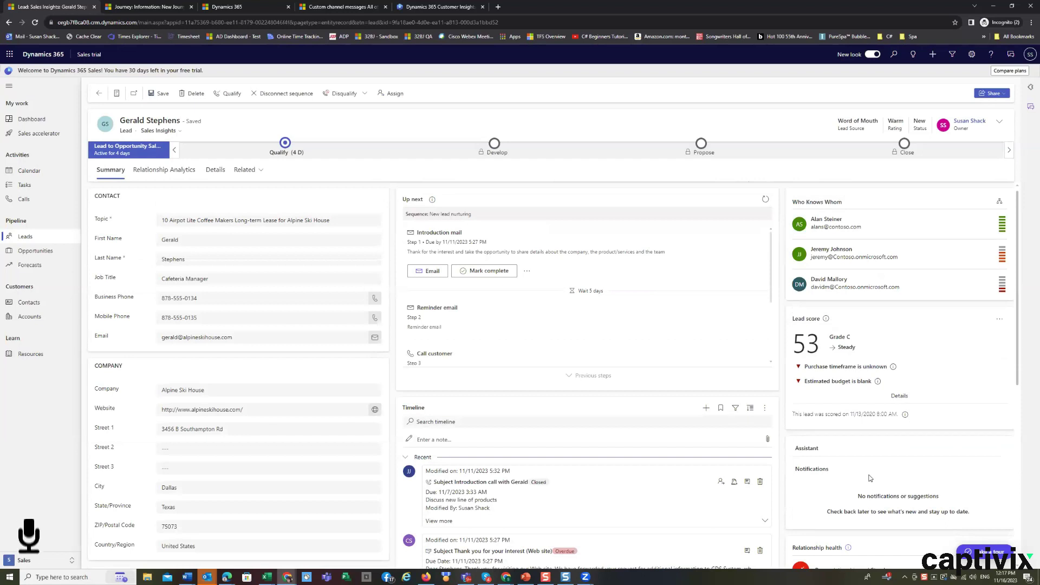
scroll(869, 477, down, 3)
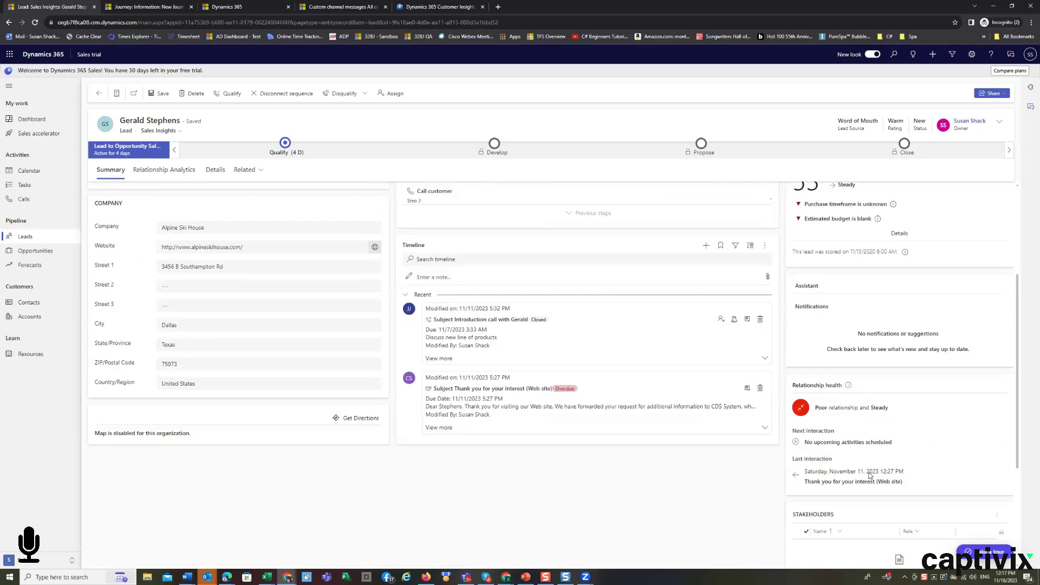
scroll(869, 475, down, 3)
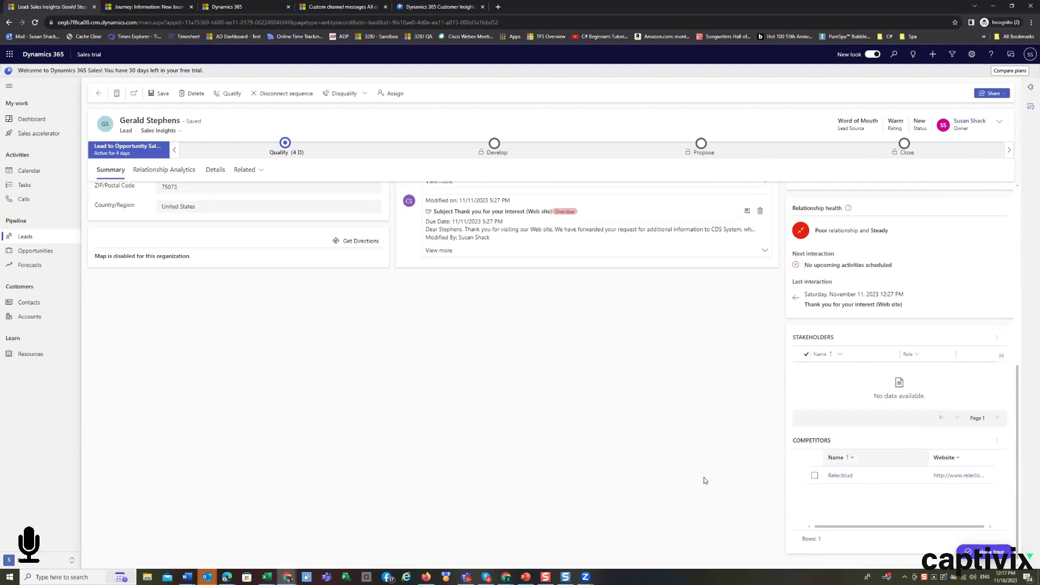
scroll(544, 464, up, 3)
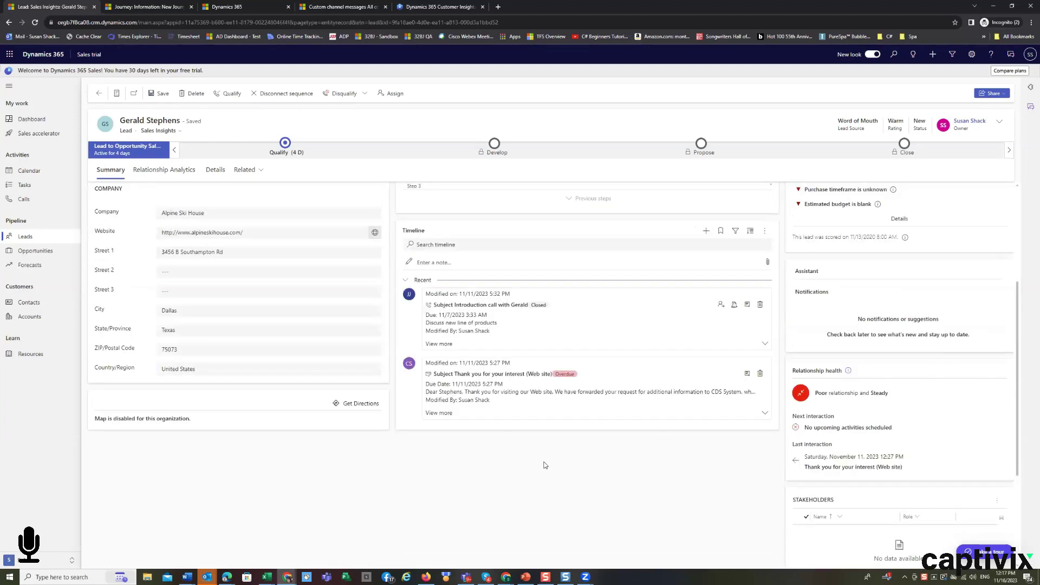
scroll(544, 465, up, 3)
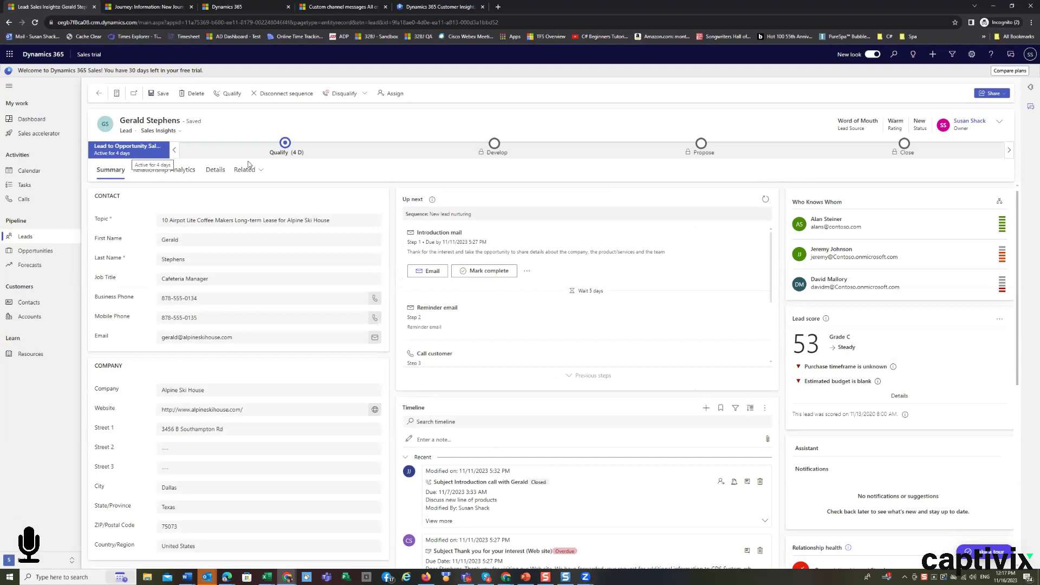
Step: At the Qualify stage, enter a 100,000 estimated budget, set purchase process to Individual, and save
click(279, 154)
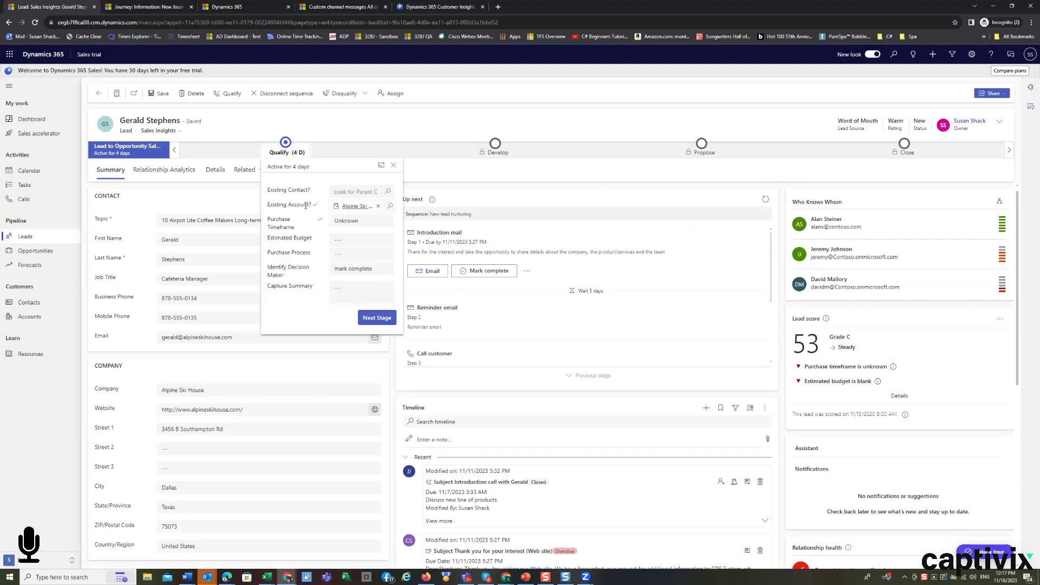
click(357, 240)
text(100,000)
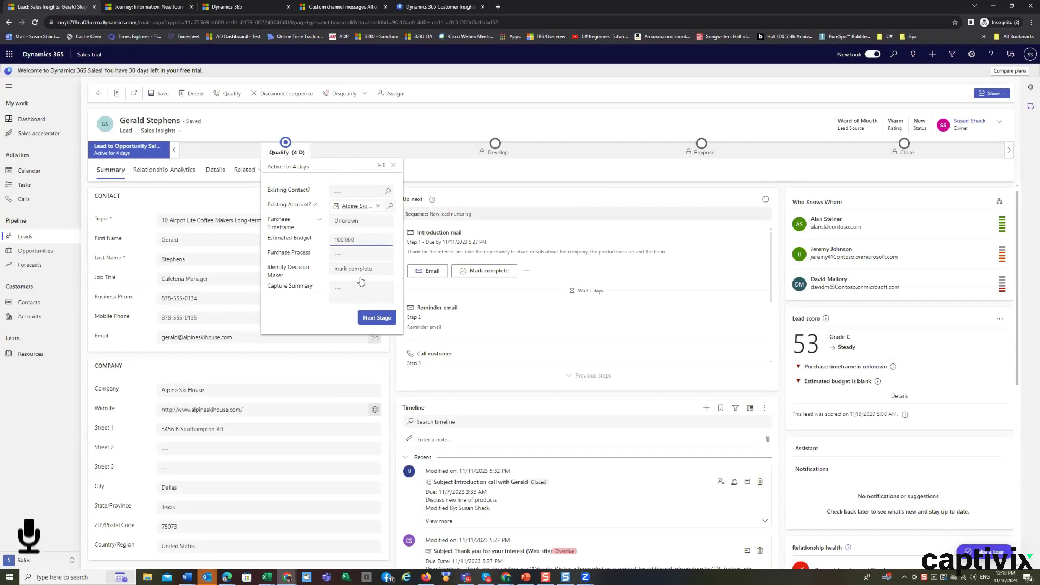
click(364, 255)
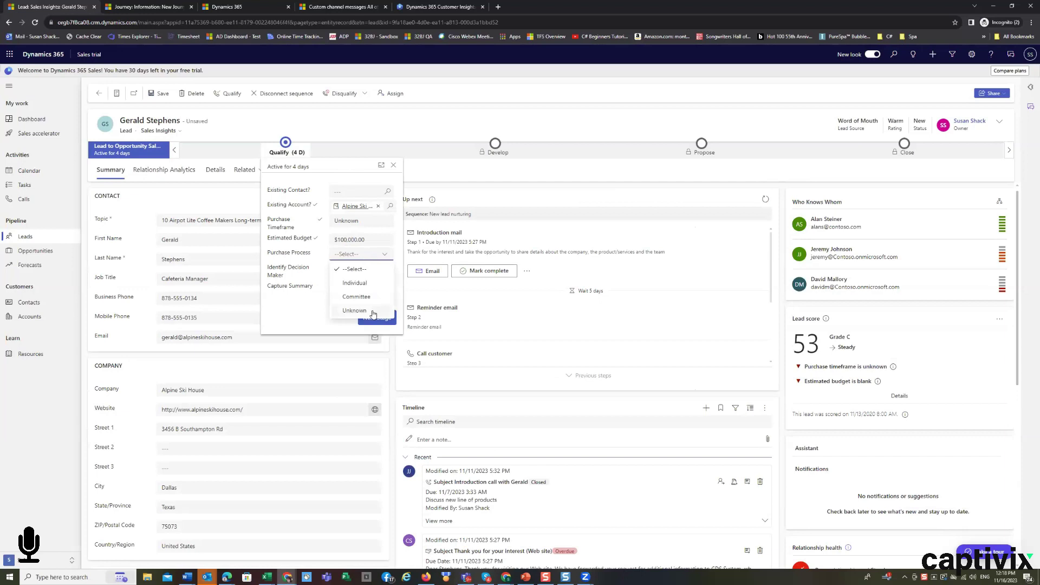
click(372, 312)
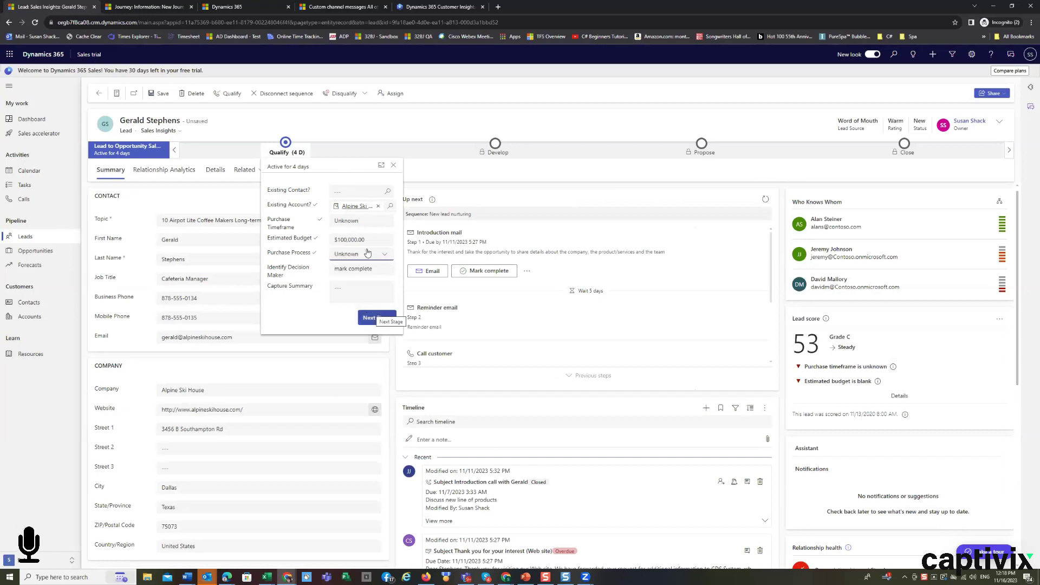
click(384, 254)
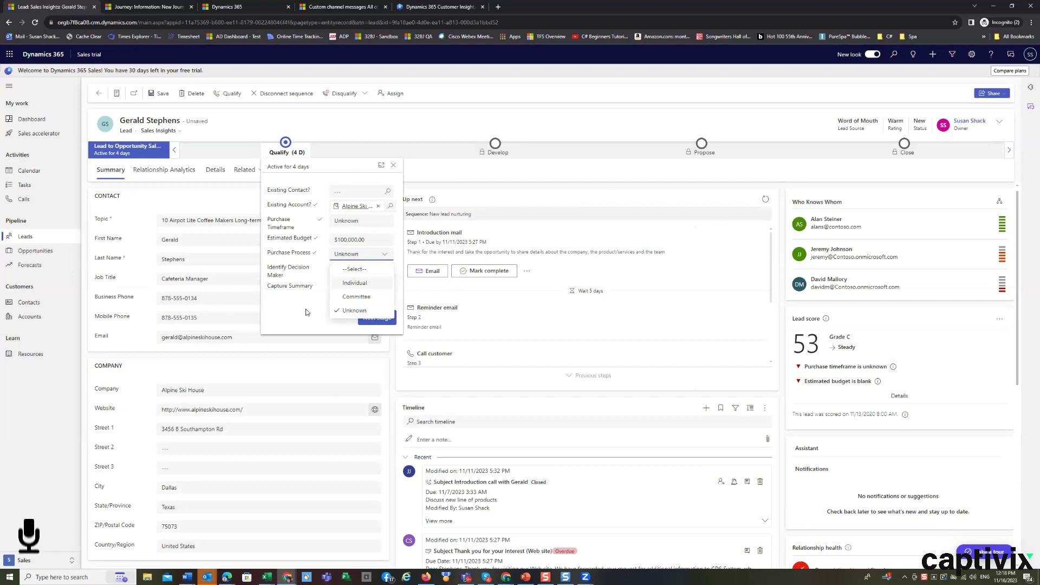
click(370, 285)
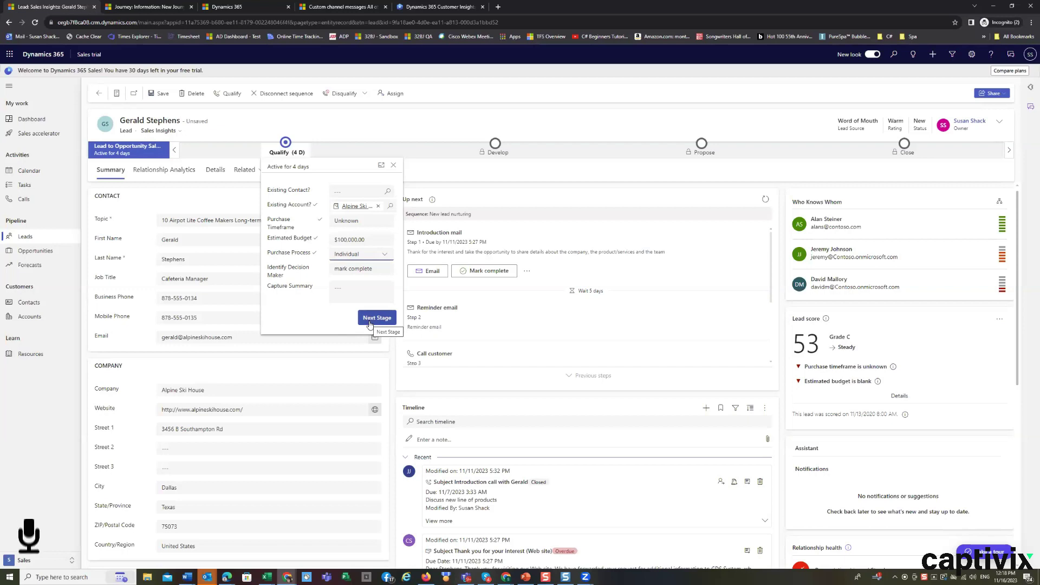
click(162, 93)
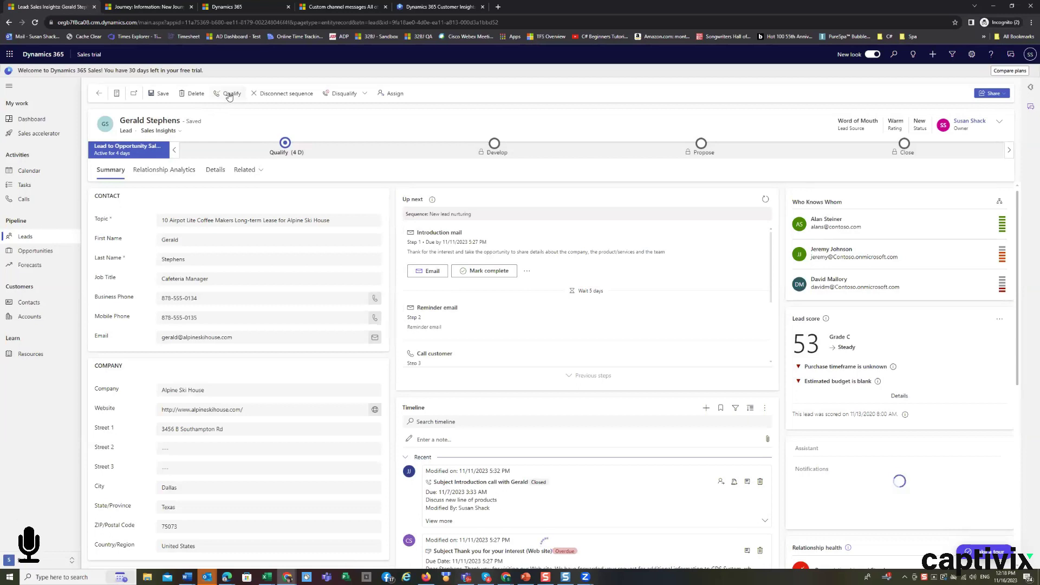
Step: Qualify the Alpine Ski House lead into an opportunity and view its Products tab
click(229, 95)
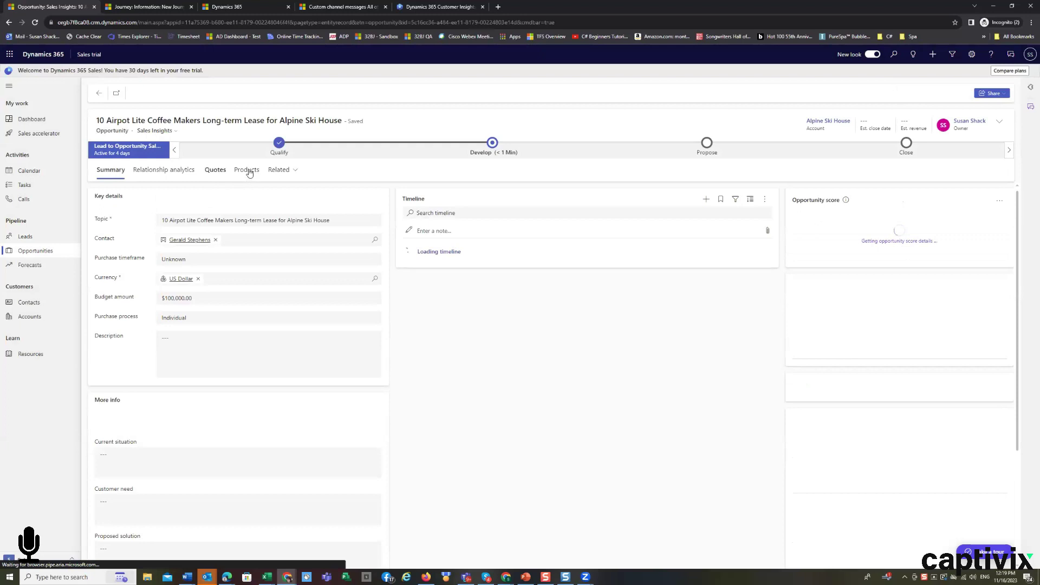
click(248, 171)
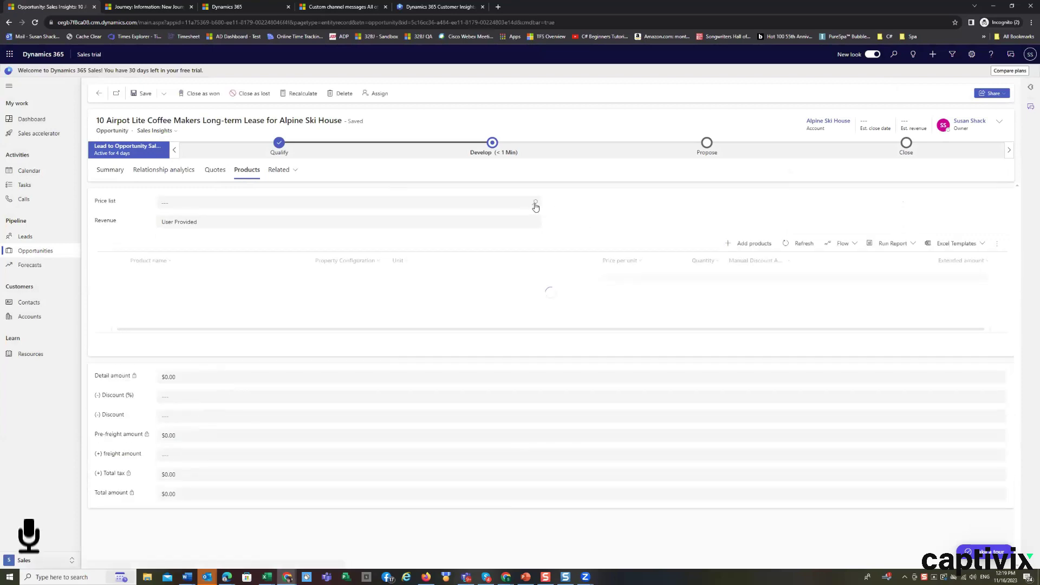
Step: Set the opportunity's price list to Contoso Coffee Price List
click(536, 207)
click(536, 206)
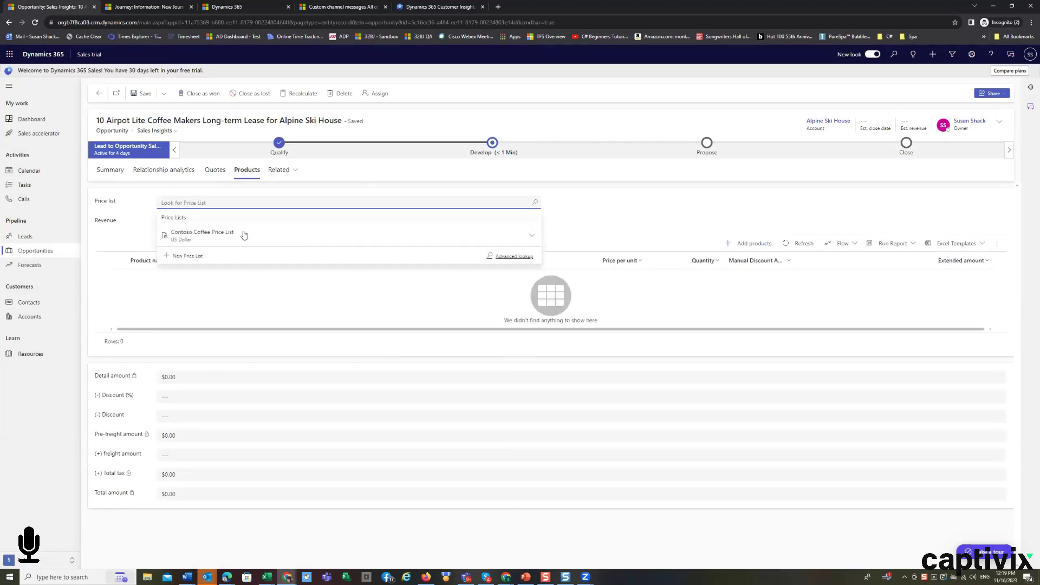
click(242, 236)
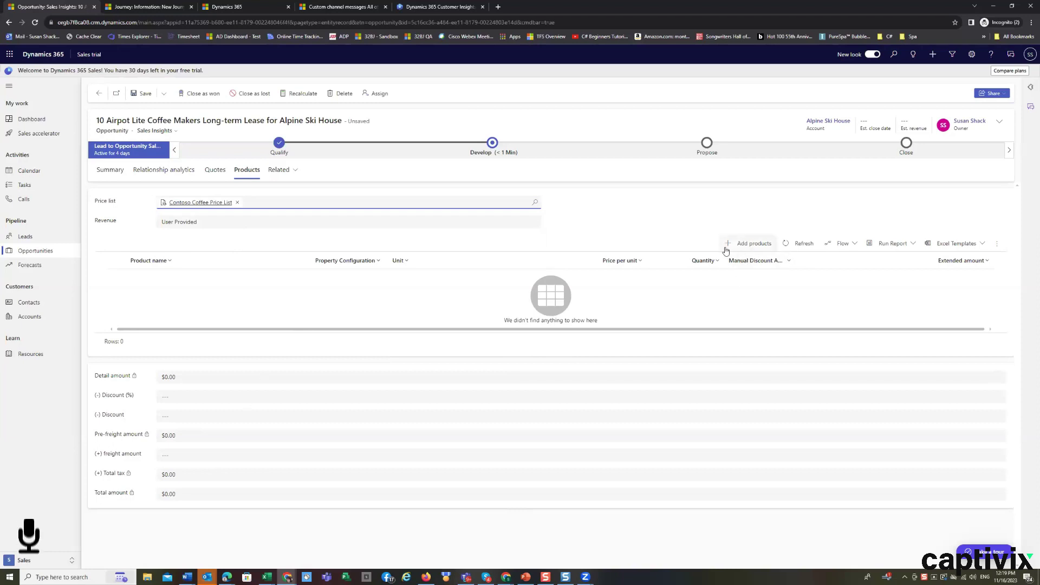
click(726, 249)
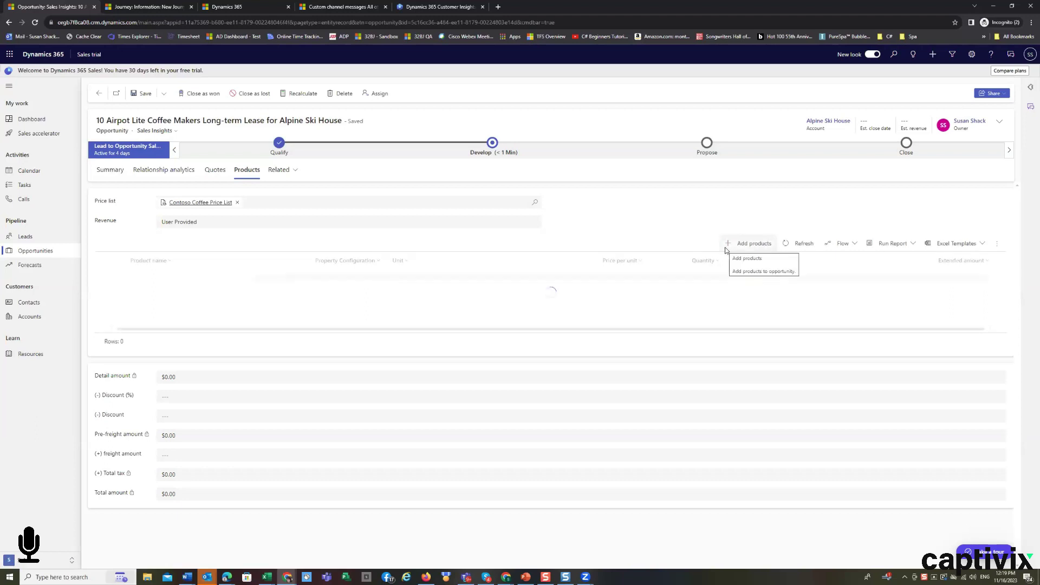
Step: Add Airpot, Airpot XL and Café A-100 Automatic to the opportunity, totalling $24,098.00
click(726, 248)
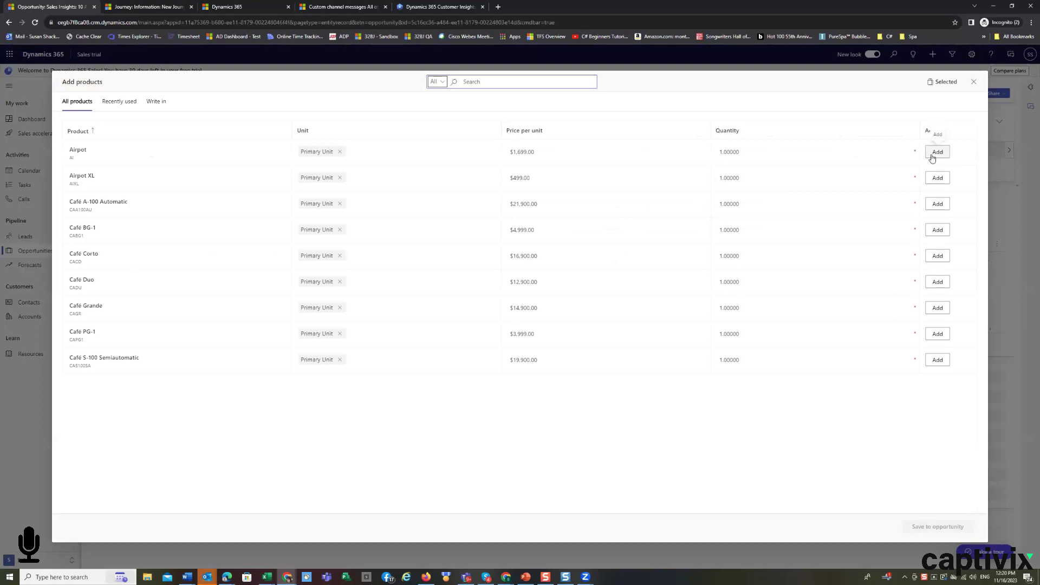
click(932, 157)
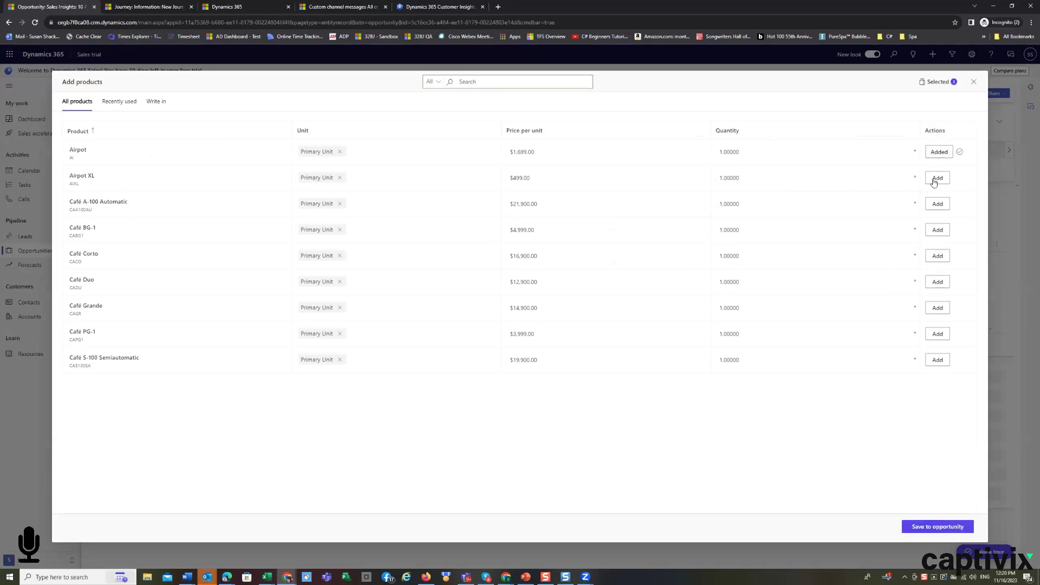
click(934, 181)
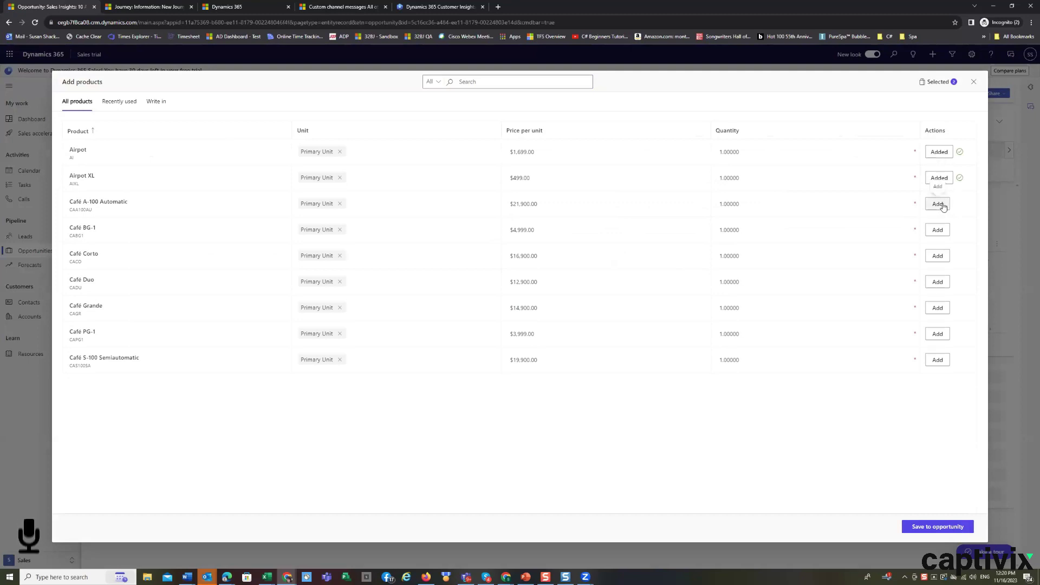
click(942, 206)
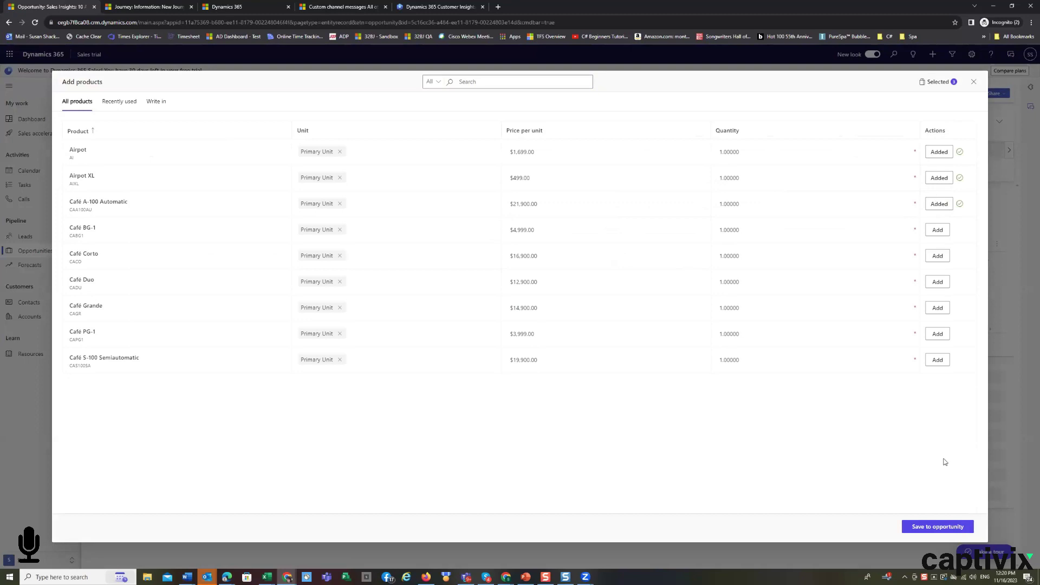
click(945, 527)
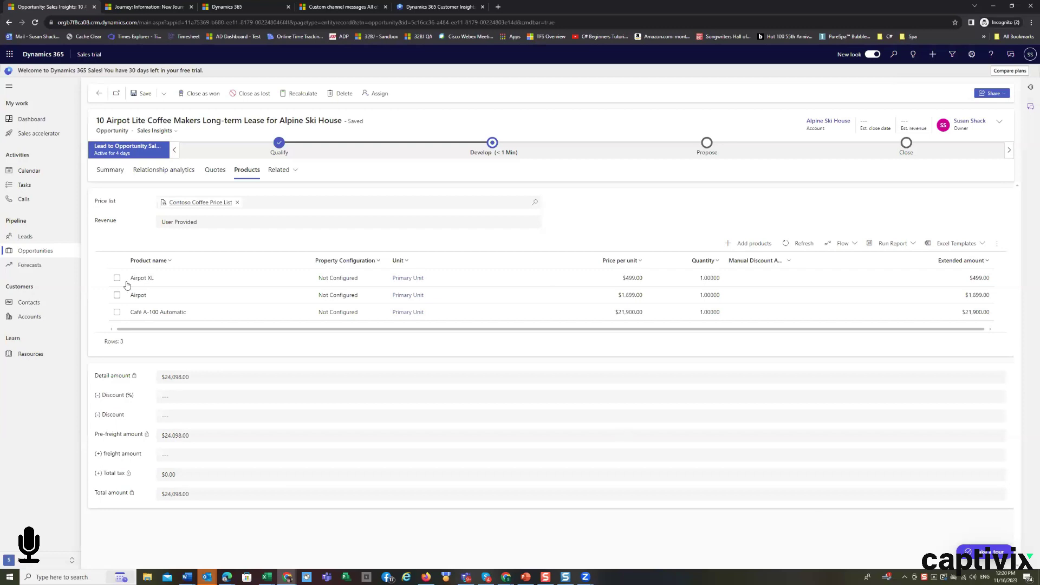
Step: From the opportunity's Quotes list, start a new quote for the Alpine Ski House lease
click(217, 173)
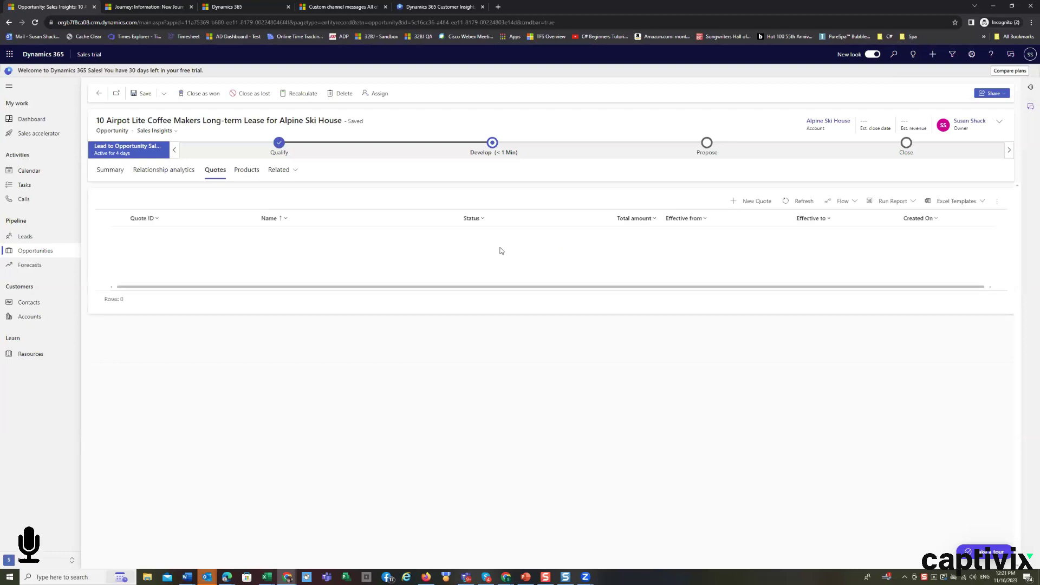
click(749, 205)
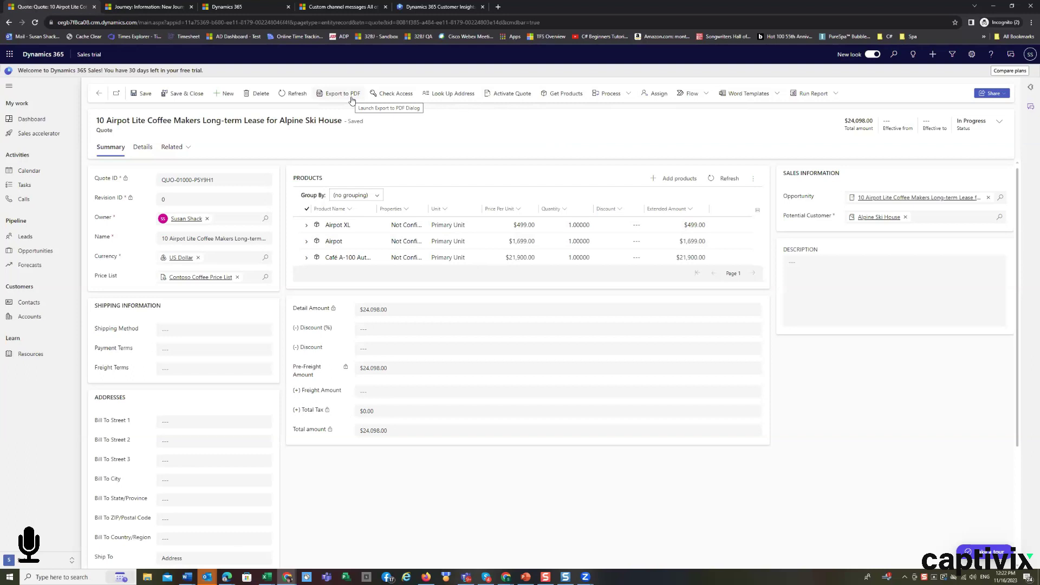
Step: Activate the Alpine Ski House quote, making it read-only at $24,098.00
click(500, 94)
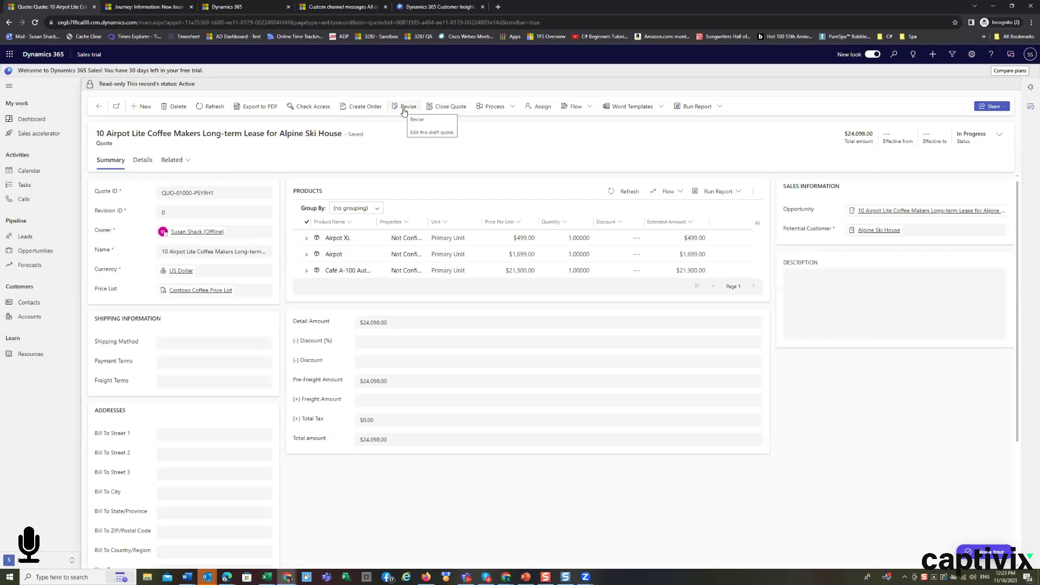
Step: Revise the active quote and confirm, producing an editable Revision 1 draft
click(404, 107)
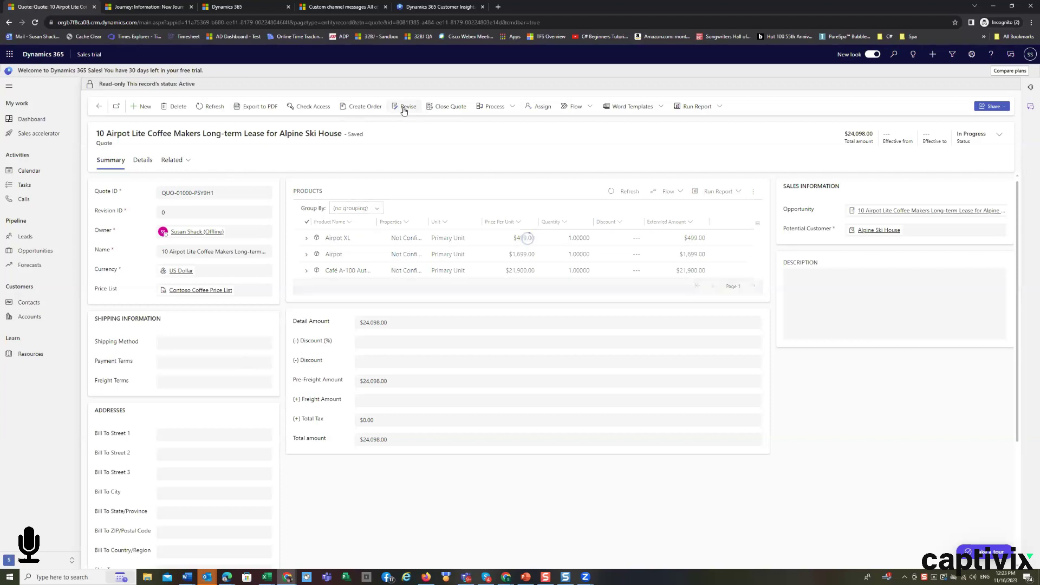
click(447, 110)
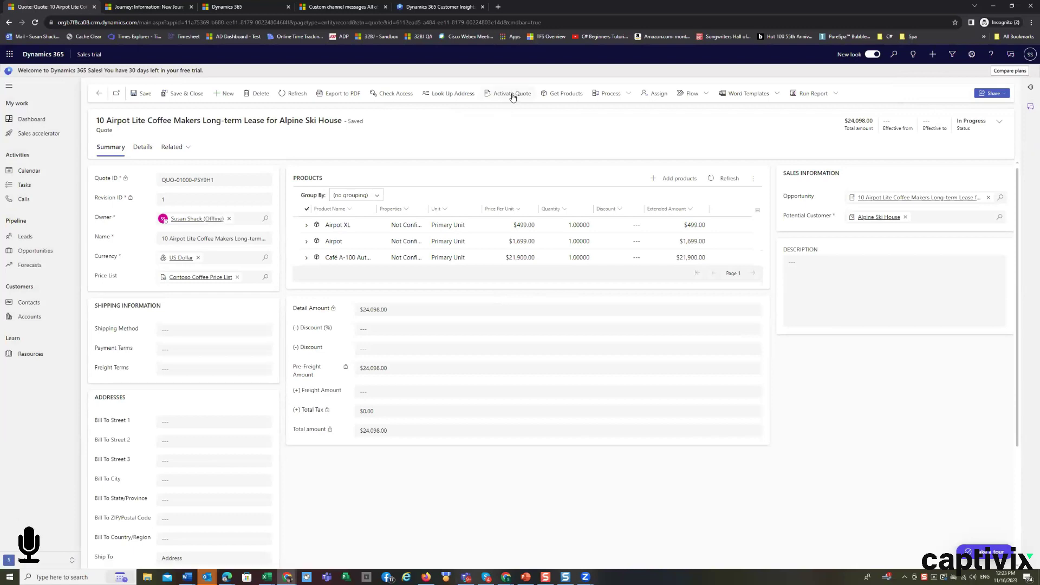
Step: Activate Revision 1 of the Alpine Ski House quote
click(513, 95)
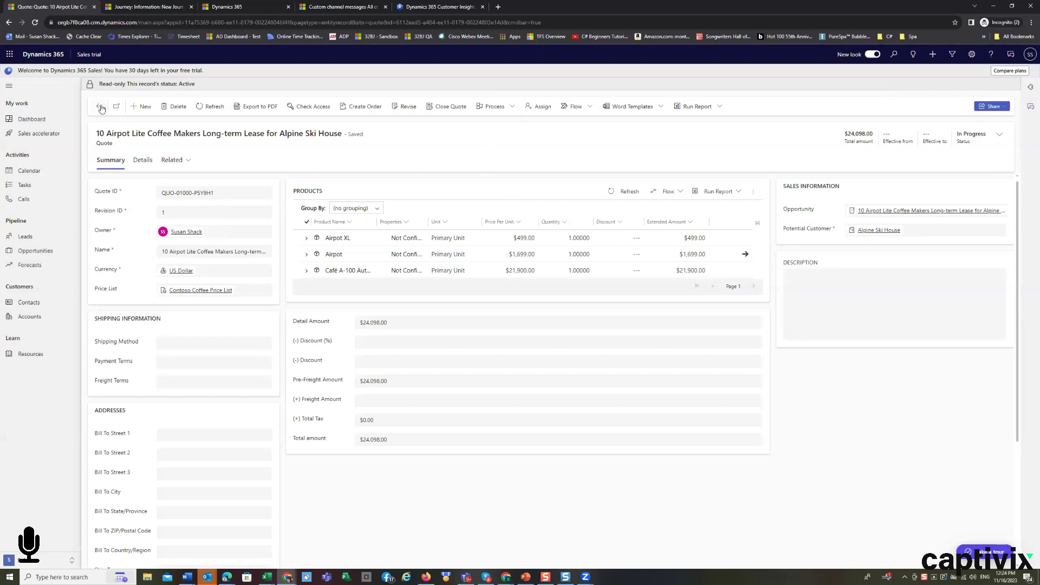
Step: Go back to the Alpine Ski House opportunity's quotes, then view its Summary
click(101, 108)
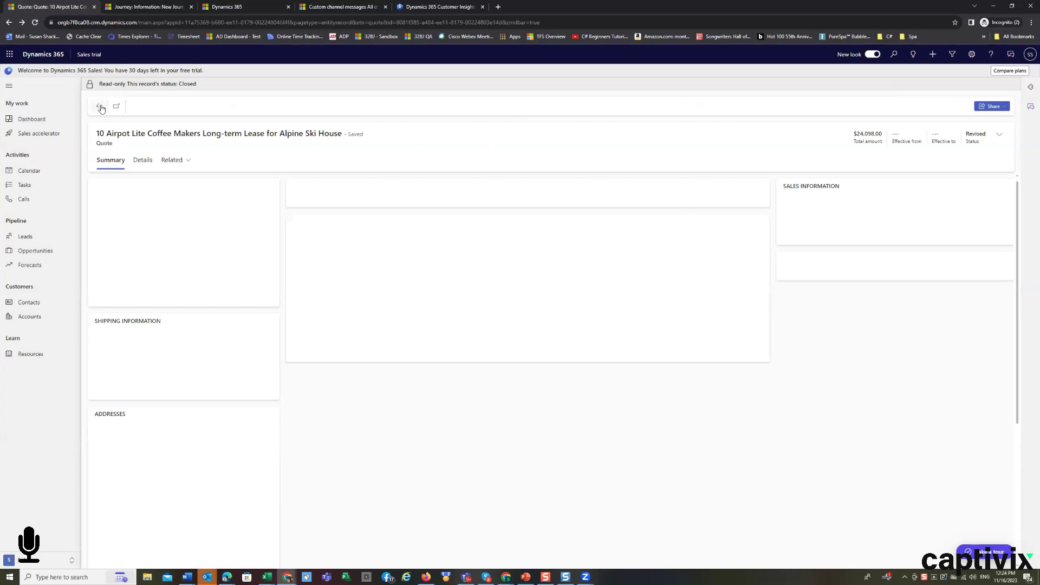
click(101, 108)
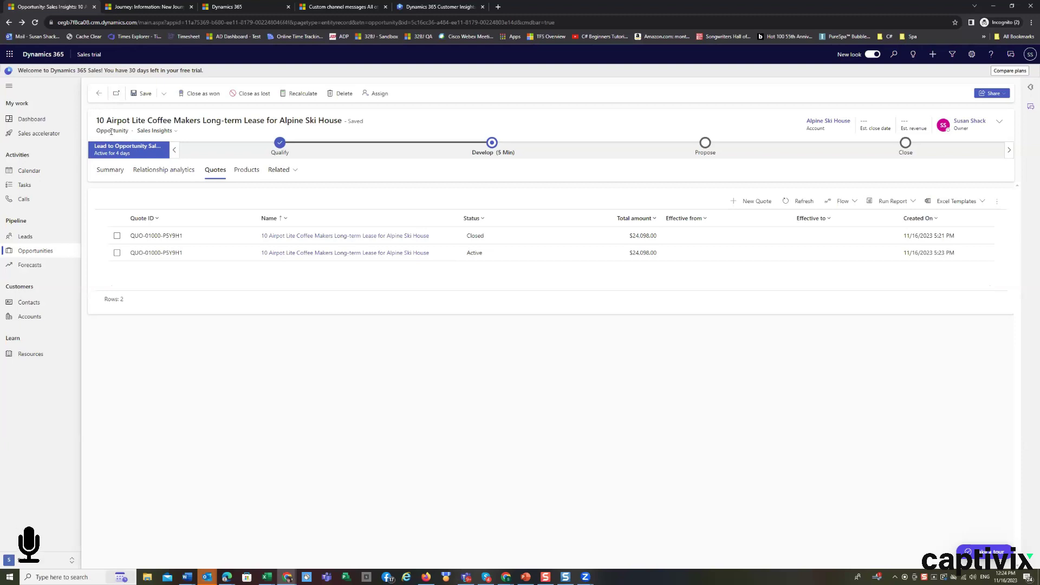
click(111, 171)
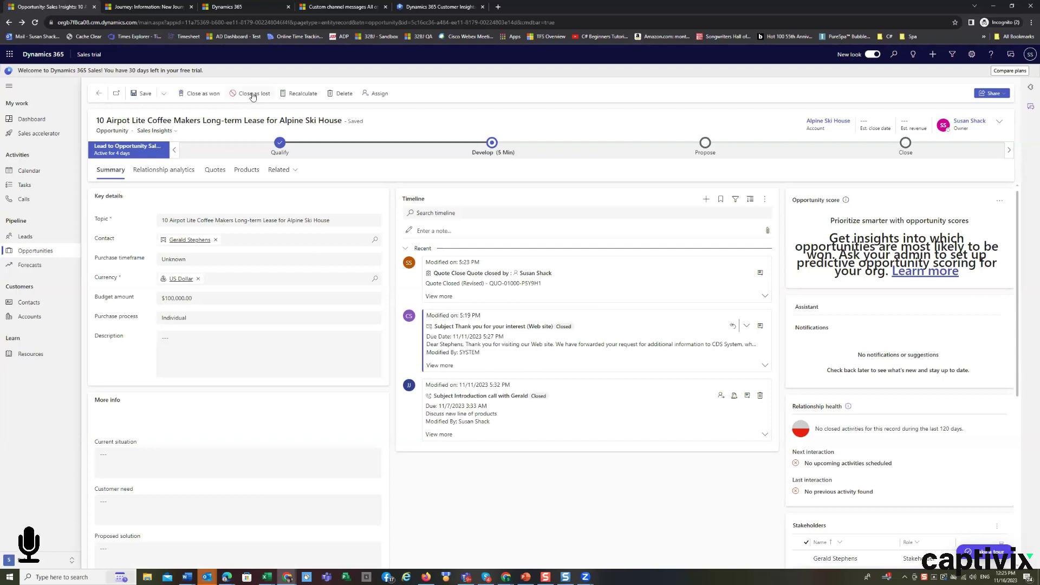
click(252, 94)
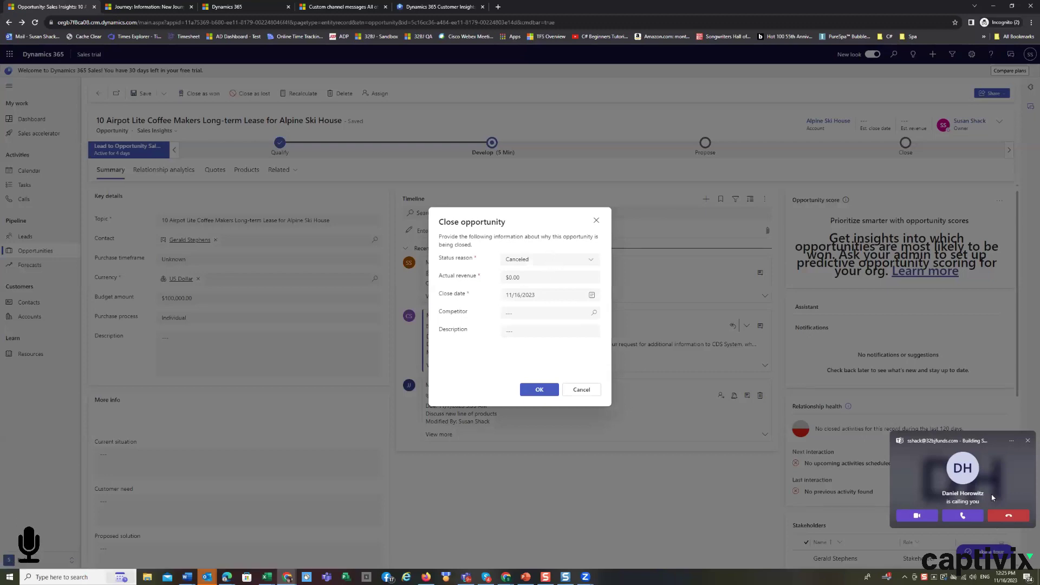
click(553, 260)
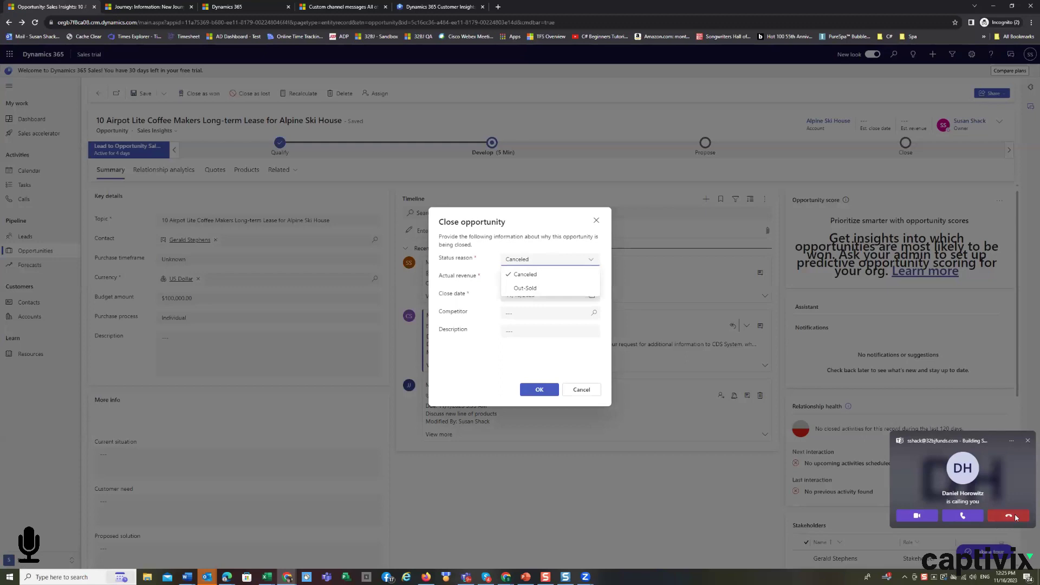
click(1010, 517)
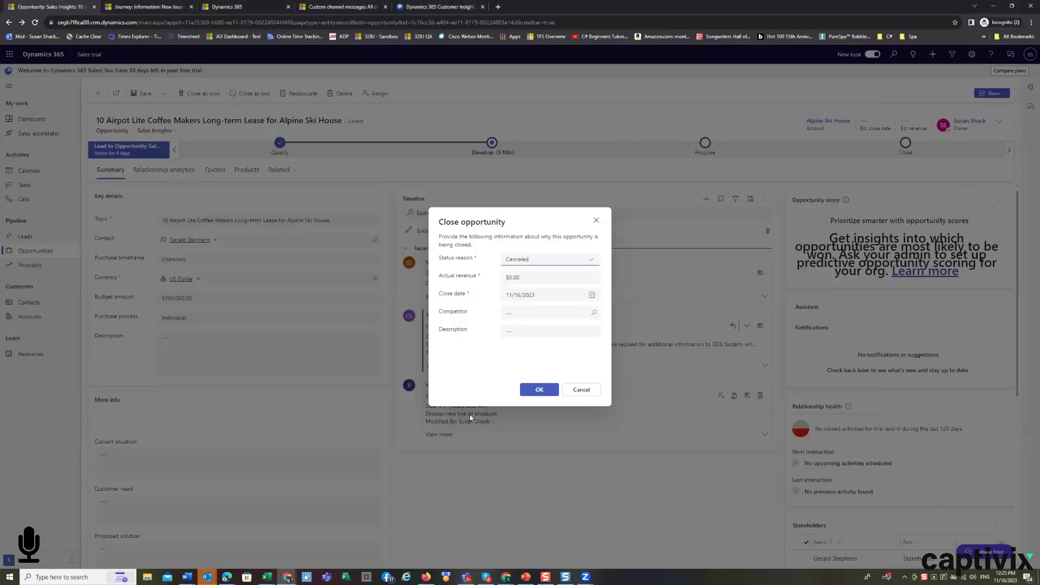
click(590, 262)
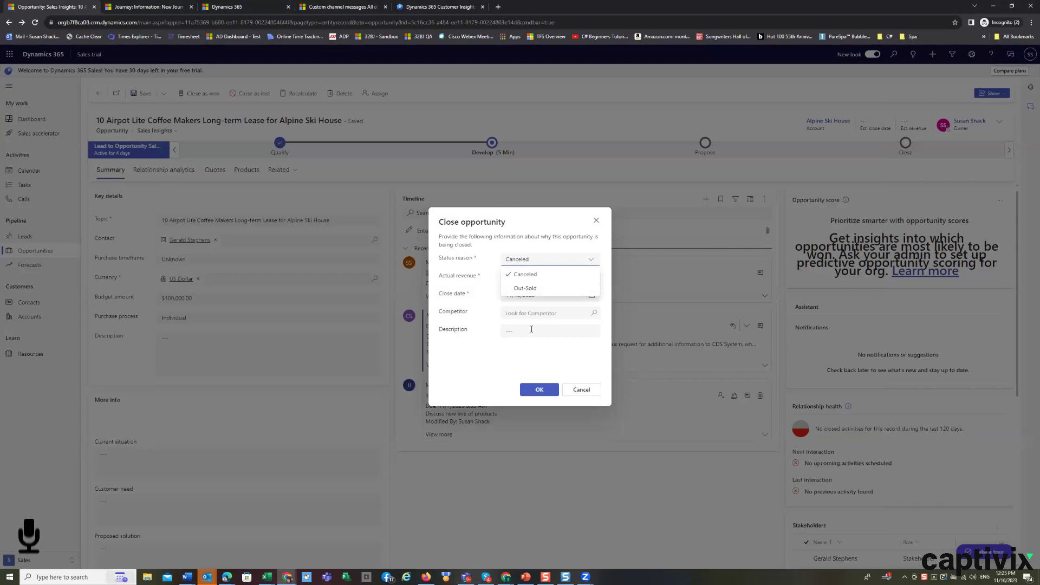
click(594, 392)
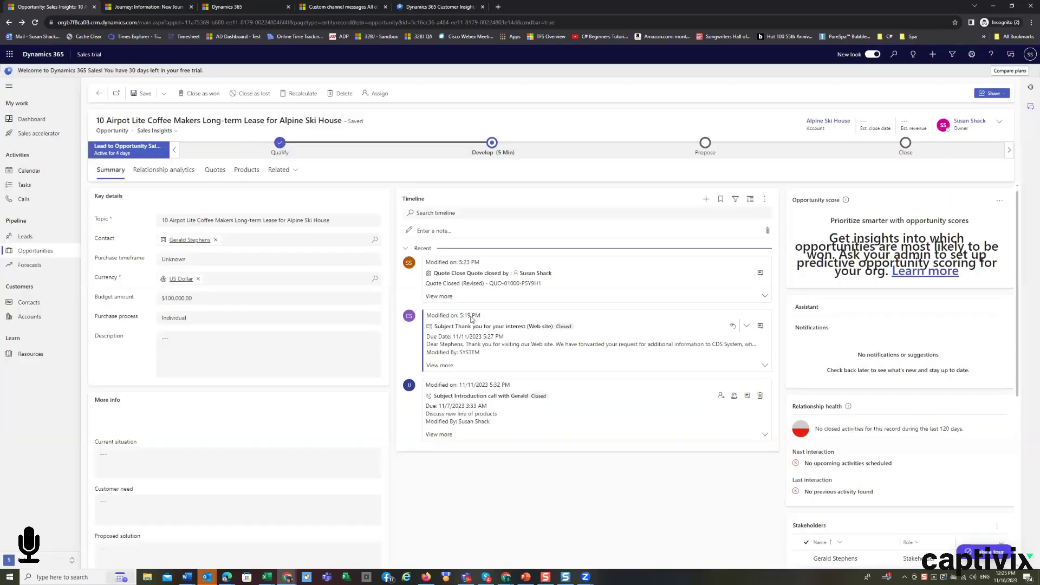
Step: Start closing the opportunity as Won, reviewing the Actual revenue and Description fields
click(204, 97)
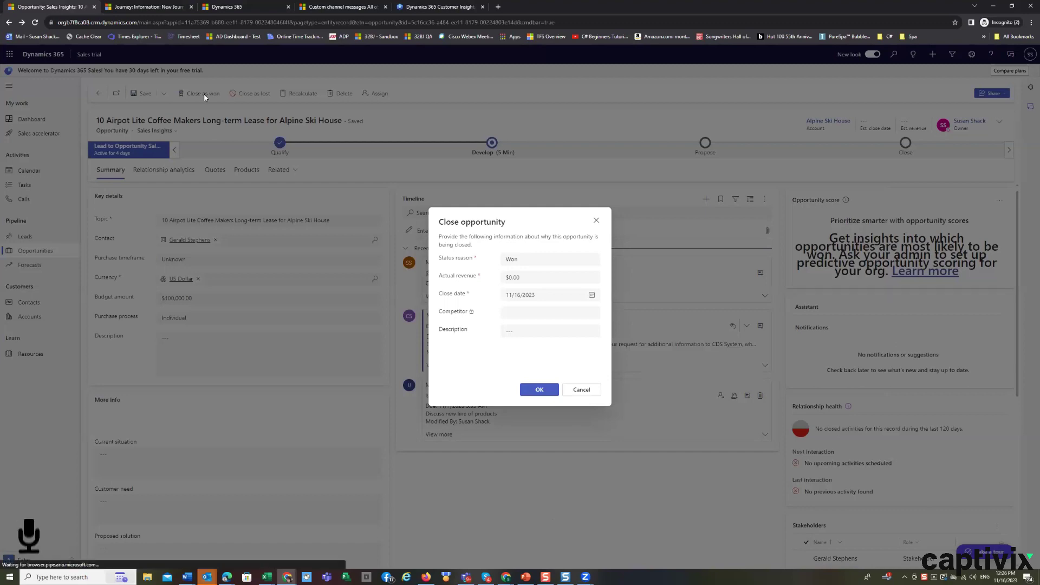
click(534, 275)
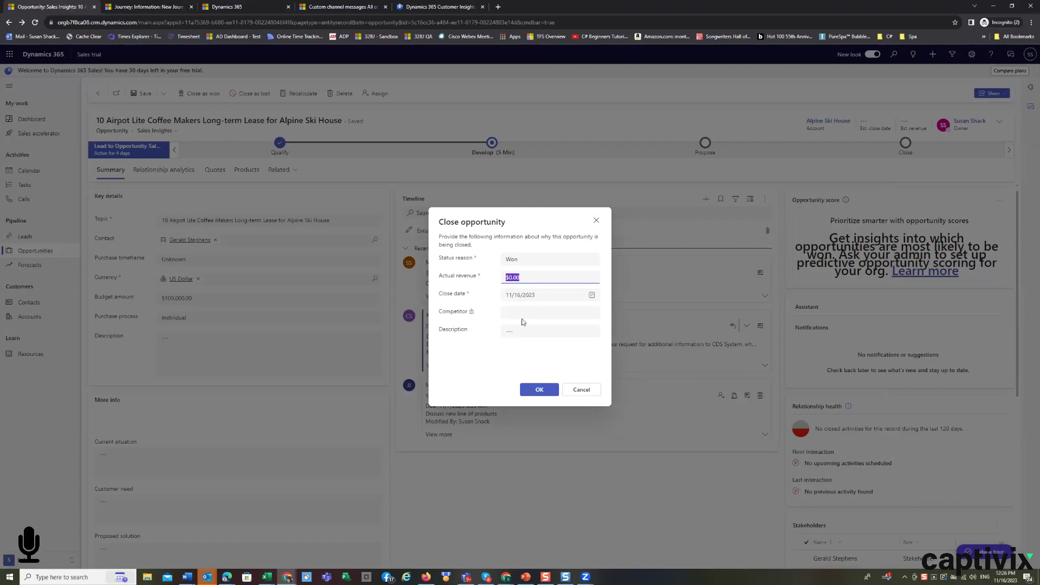
click(550, 331)
Step: Confirm closing as Won, then acknowledge the error that active quotes block closing
click(539, 390)
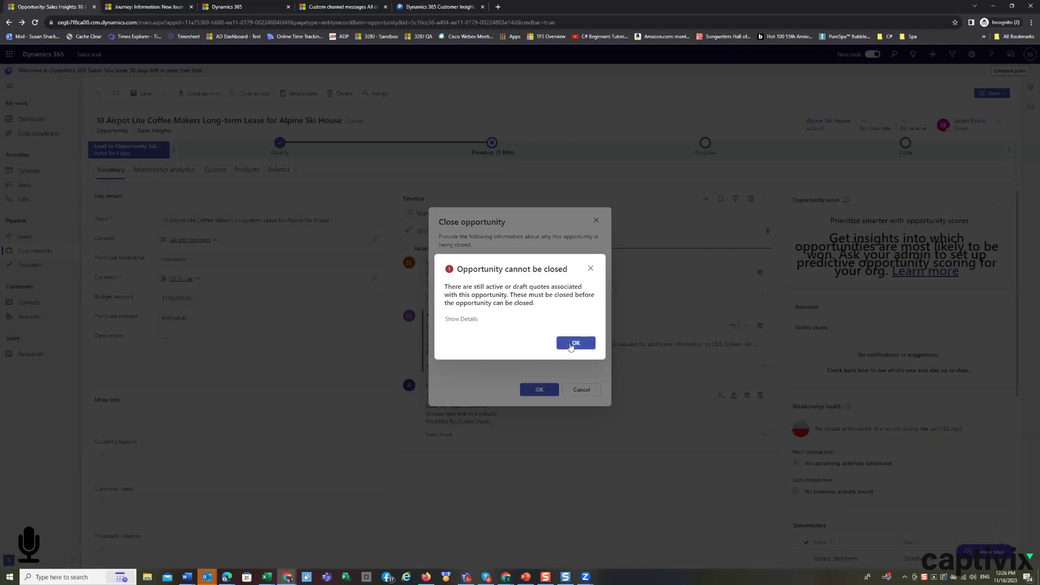
click(570, 344)
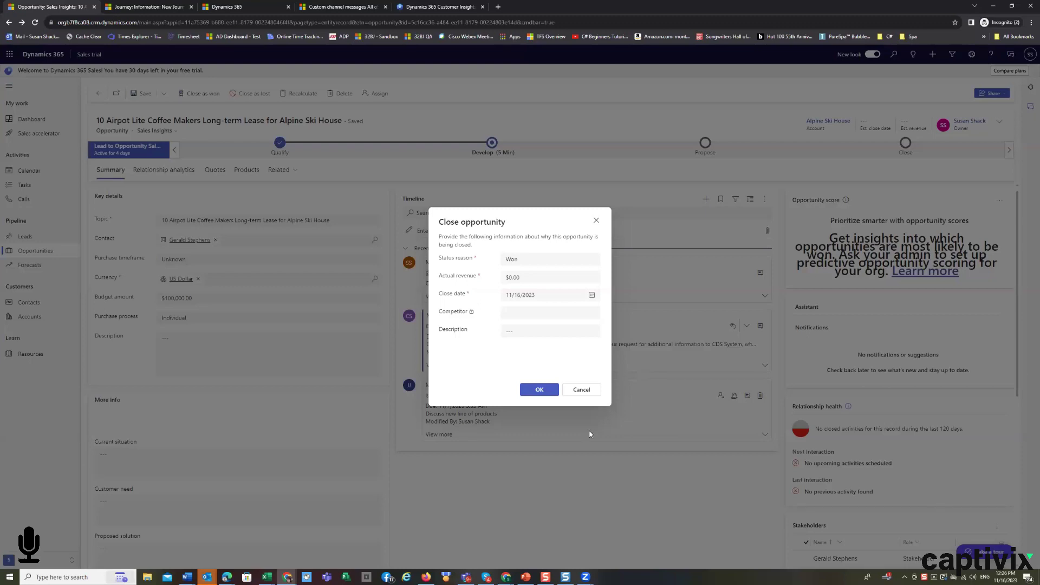
Step: Cancel the close and open the Active quote from the opportunity's Quotes list
click(581, 391)
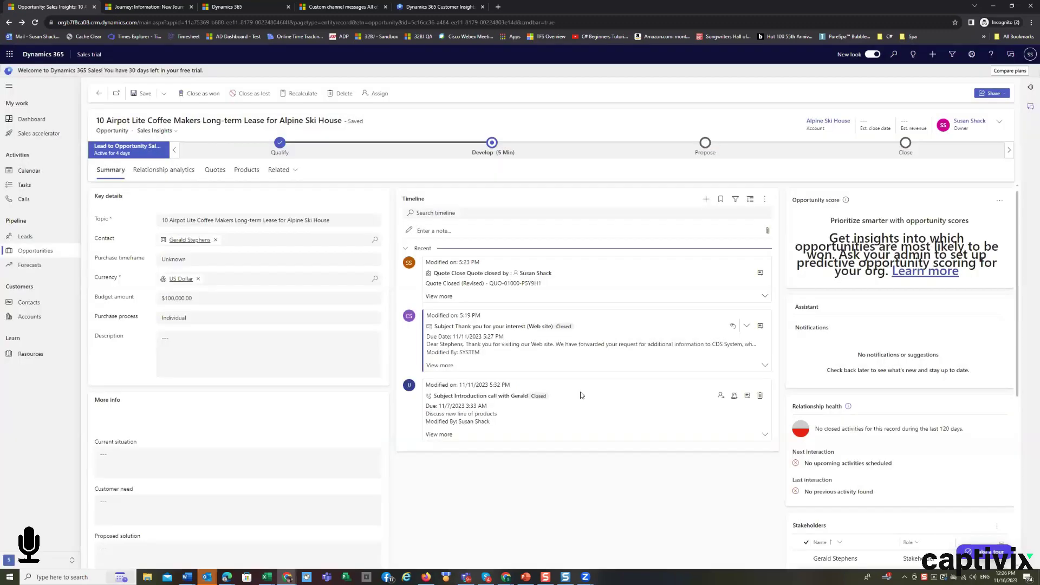
click(217, 171)
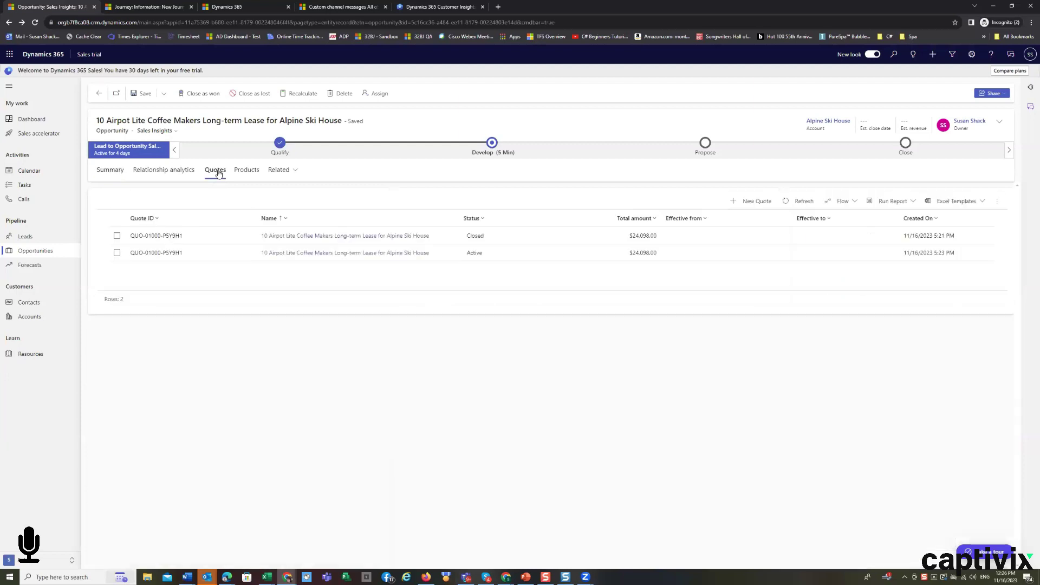
click(502, 254)
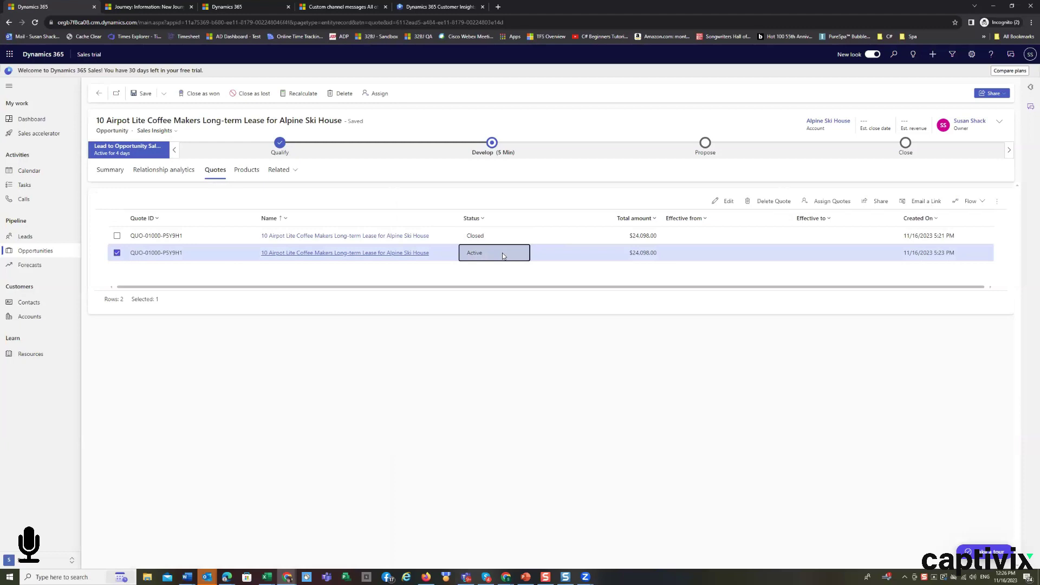
double_click(502, 255)
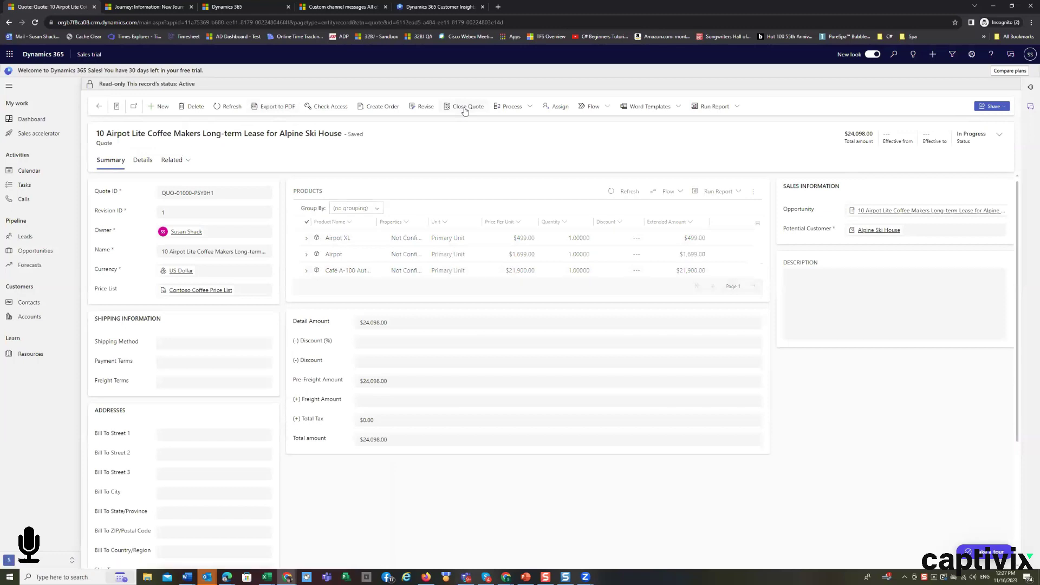
Step: Close the active quote, leaving an editable Revision 2 draft in progress
click(465, 108)
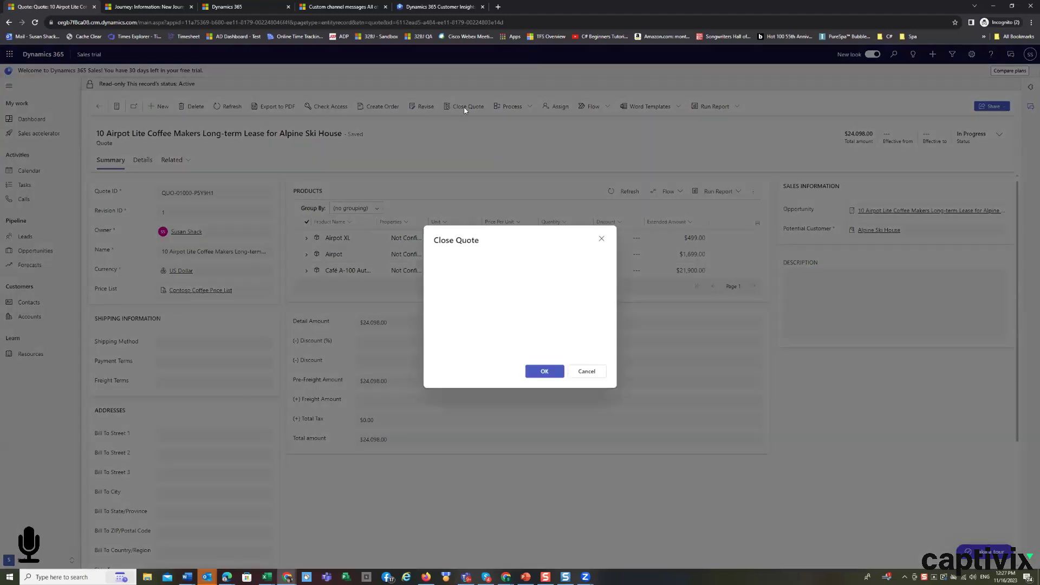
click(545, 372)
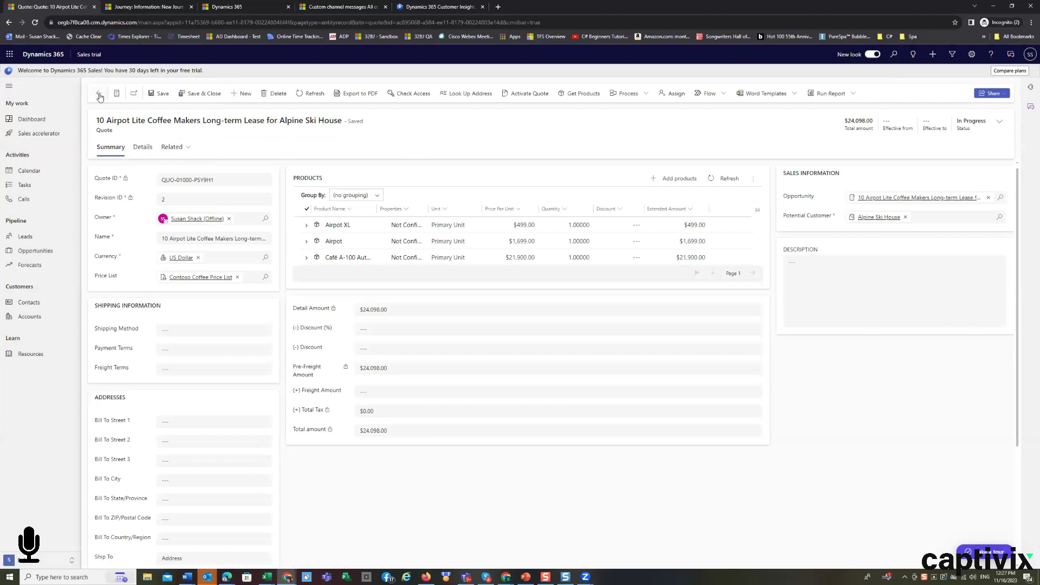
Step: Return to the parent opportunity, retry Close as Won, dismiss the open-quotes error and cancel
click(877, 198)
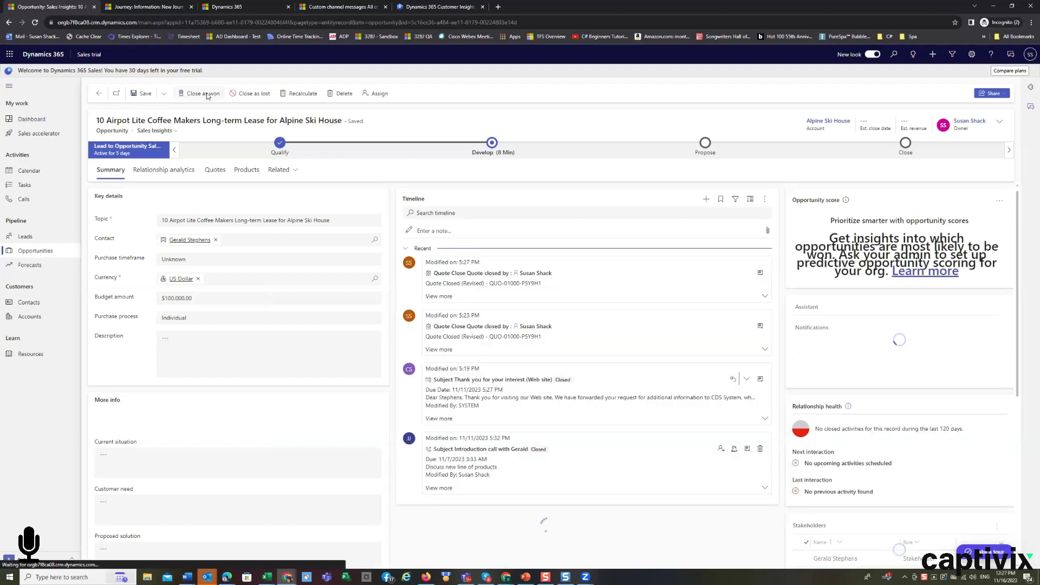
click(207, 95)
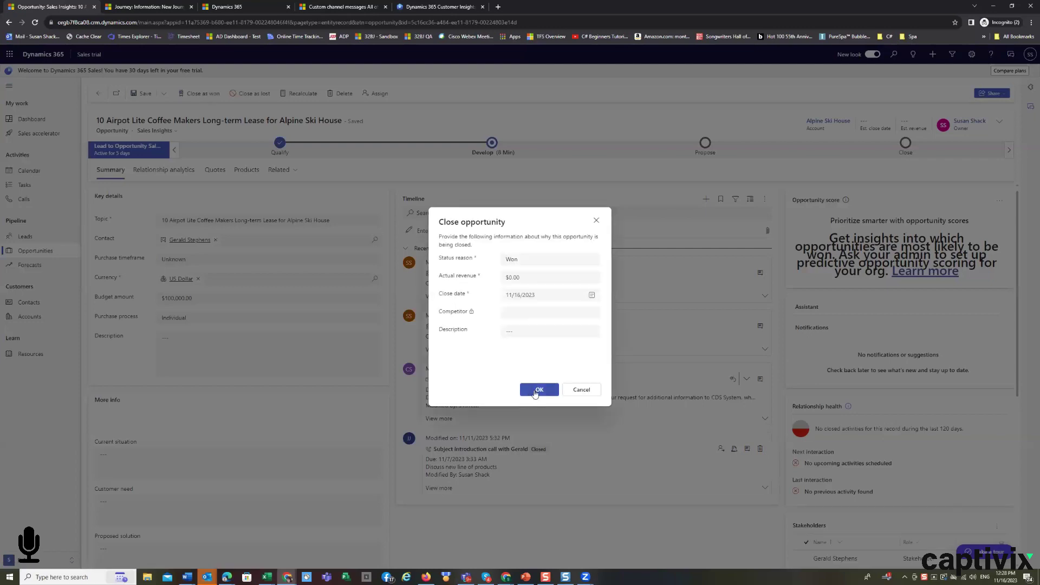
click(539, 396)
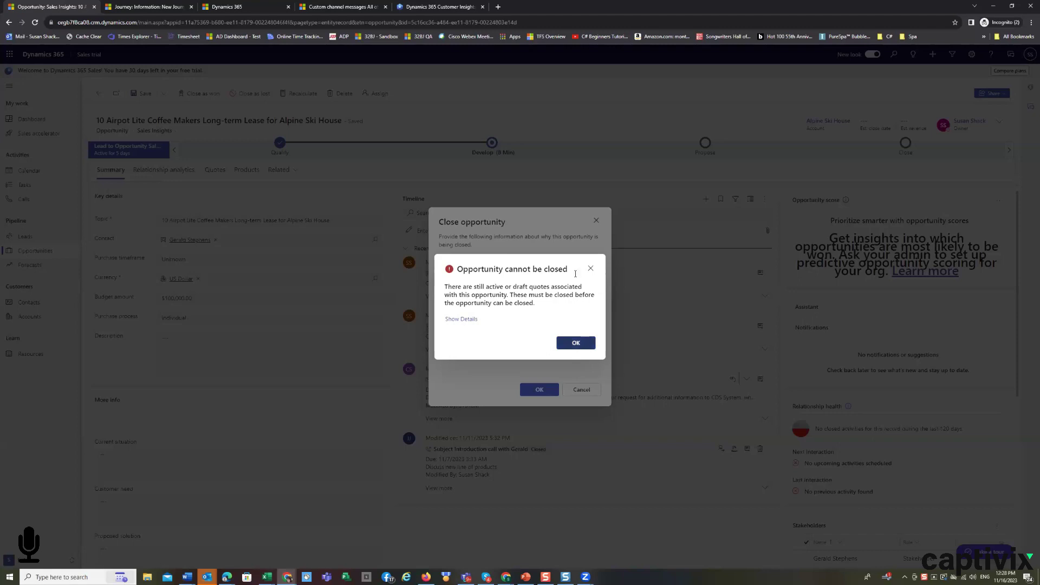
click(585, 346)
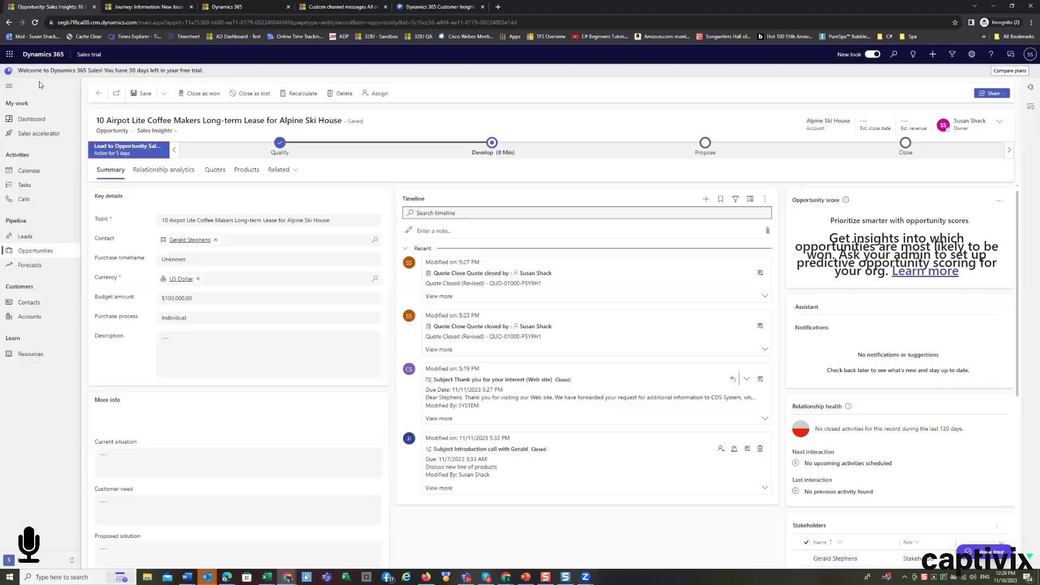
click(597, 221)
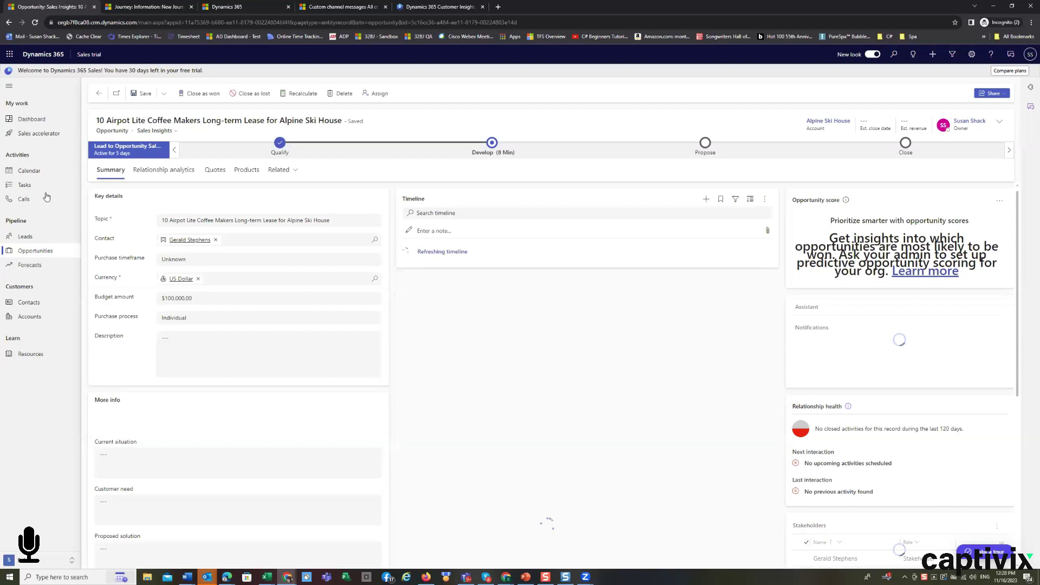
Step: Qualify only the 5 Café A-100 Automatic lead, leaving 14 rows in My Open Leads
click(26, 237)
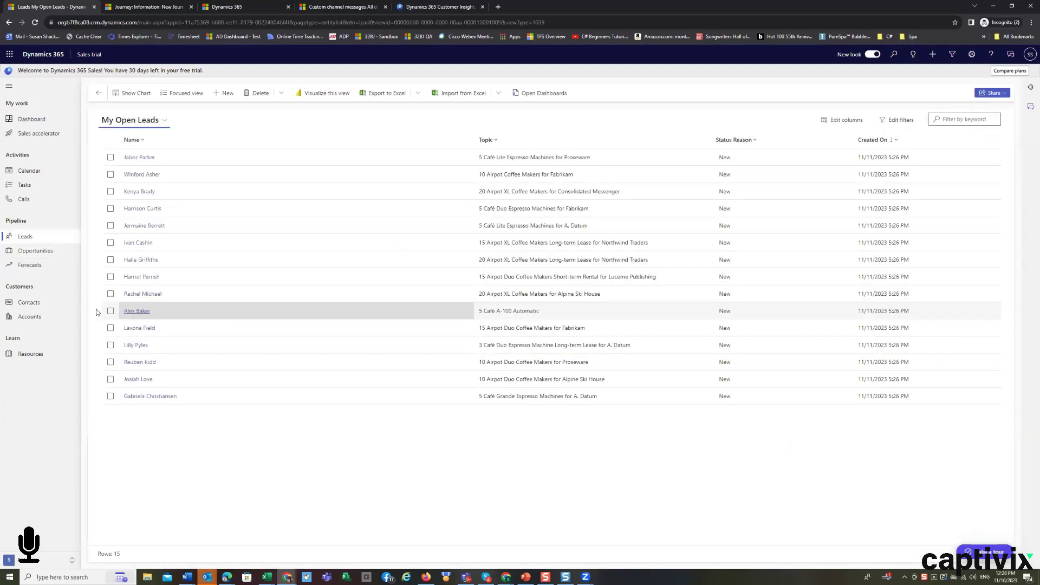
click(149, 312)
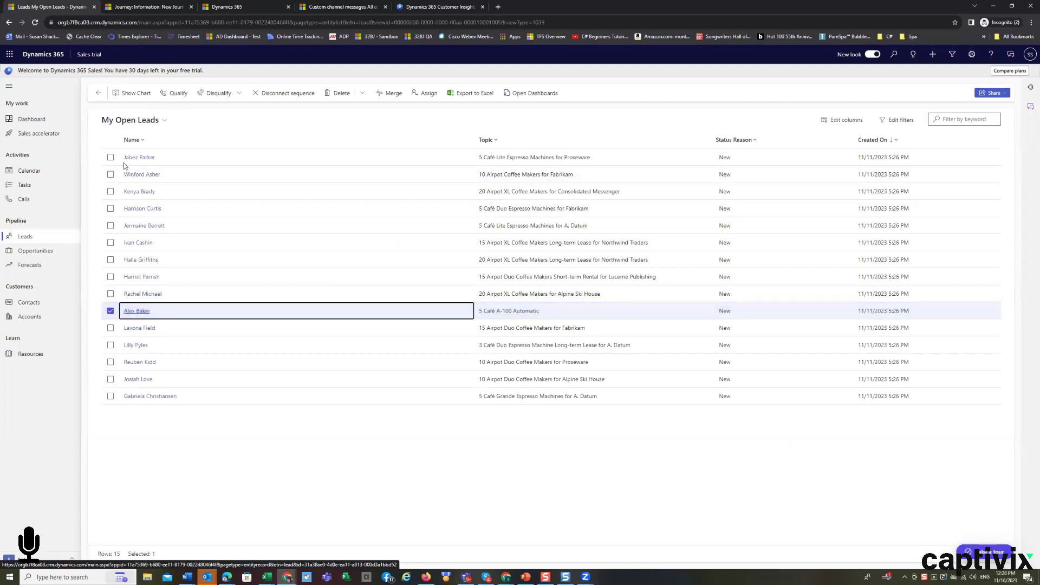
click(111, 175)
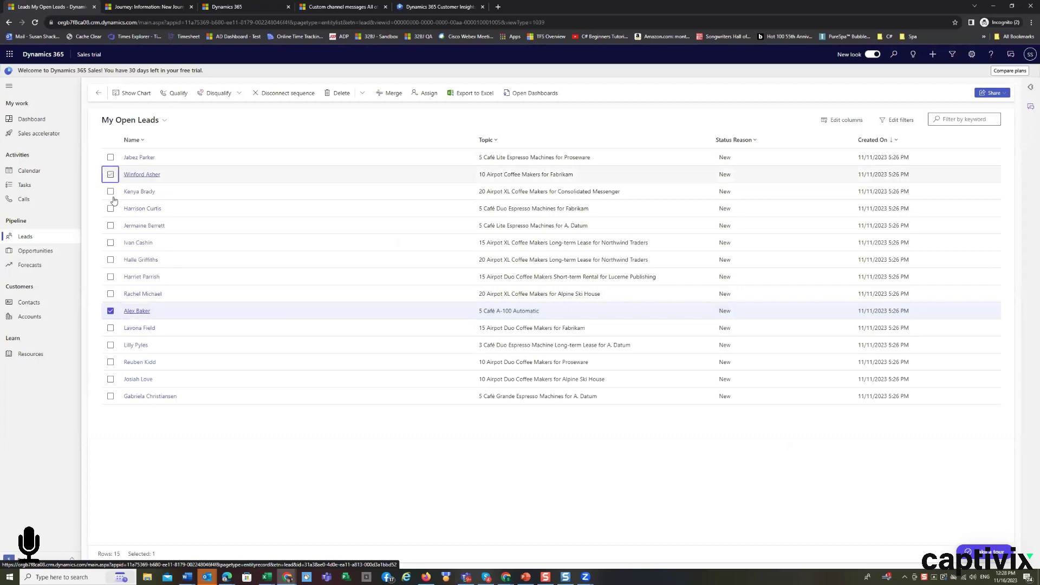
click(111, 175)
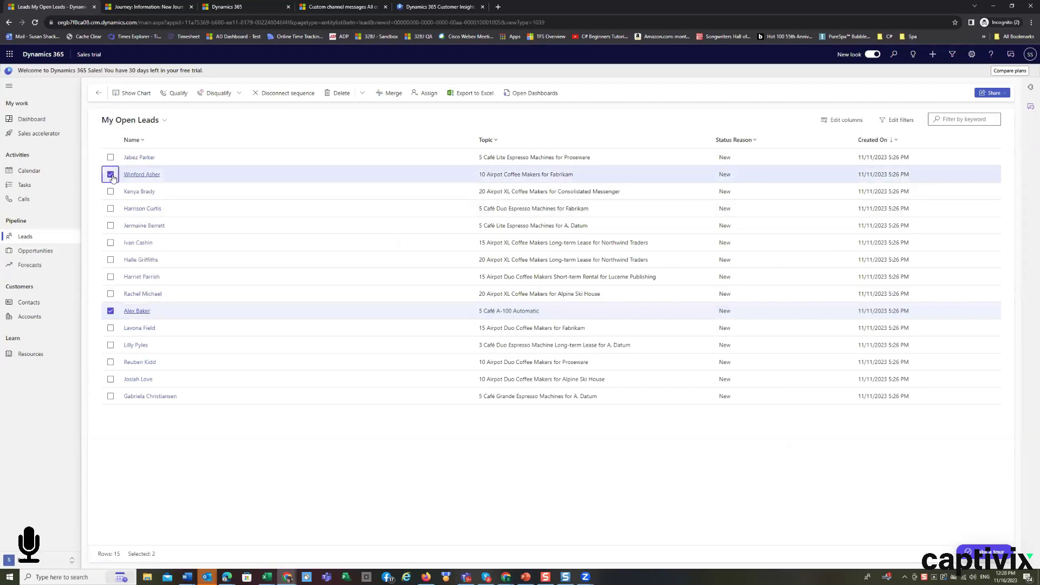
click(111, 175)
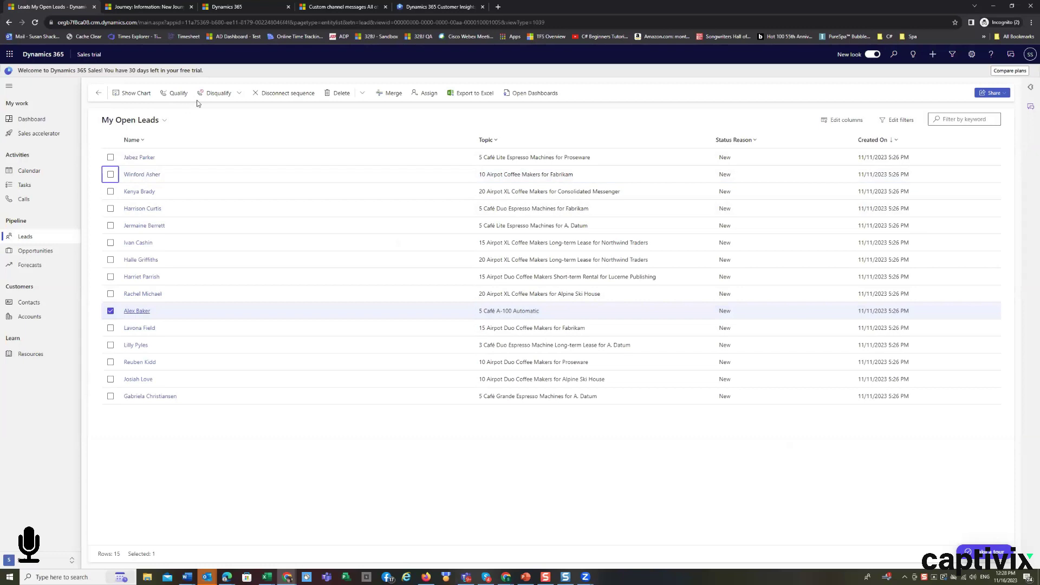
click(180, 93)
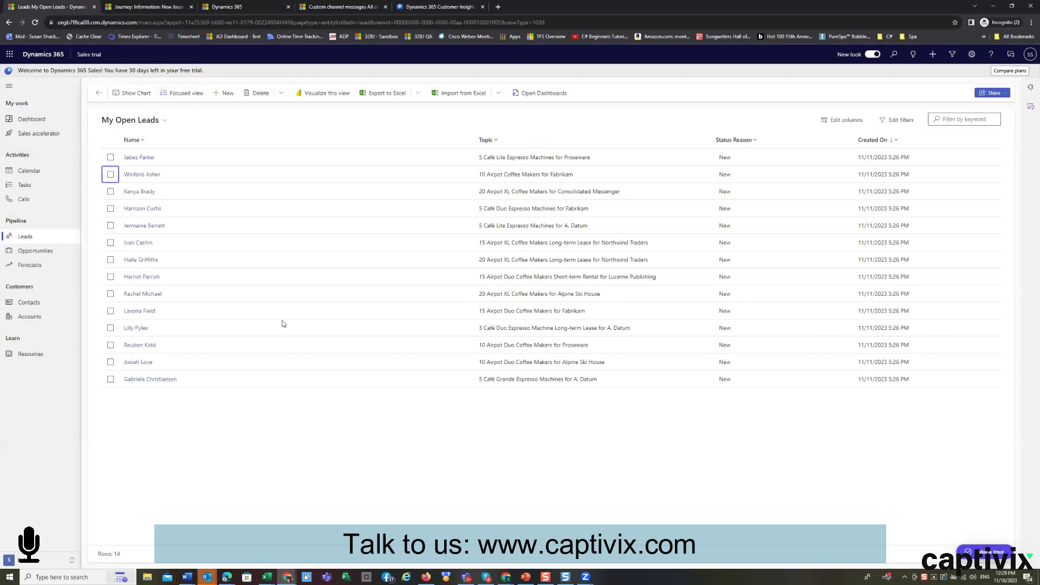
Step: View the active contacts, then the My Active Accounts list of five accounts
click(37, 306)
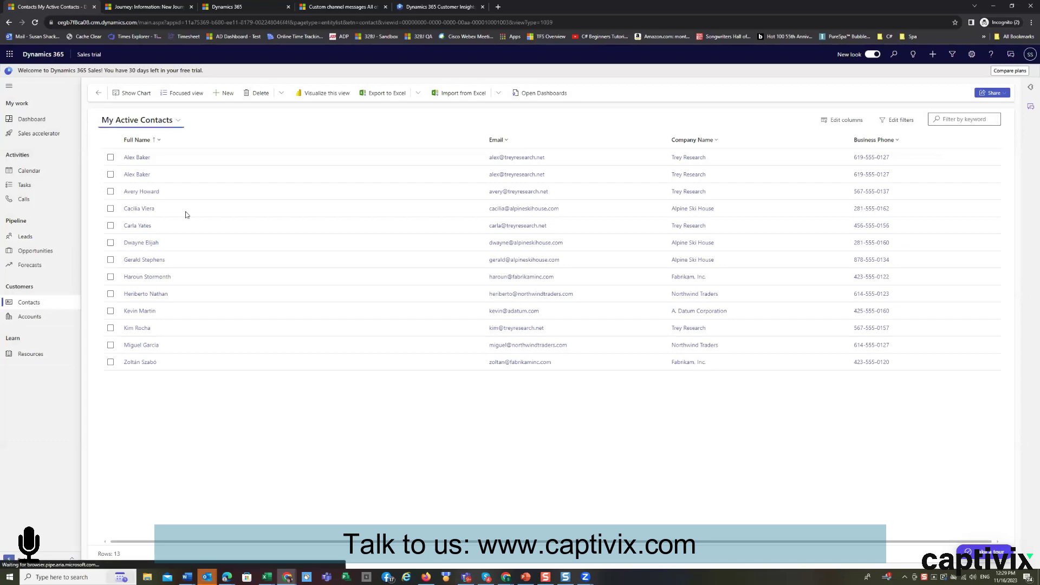
click(28, 317)
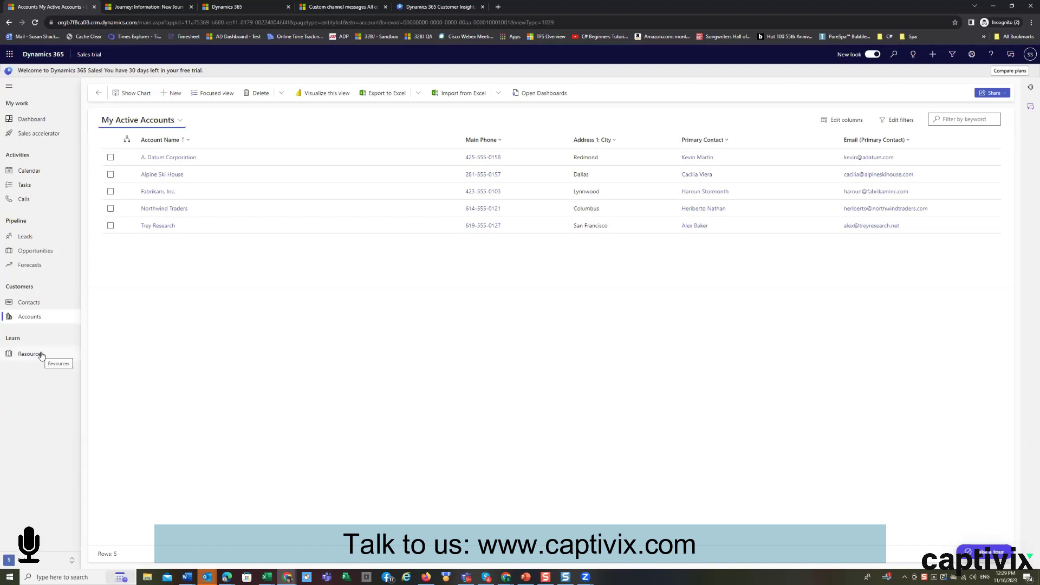
Step: Browse the Resources page's guides on sales acceleration, getting started with Sales and trials
click(42, 356)
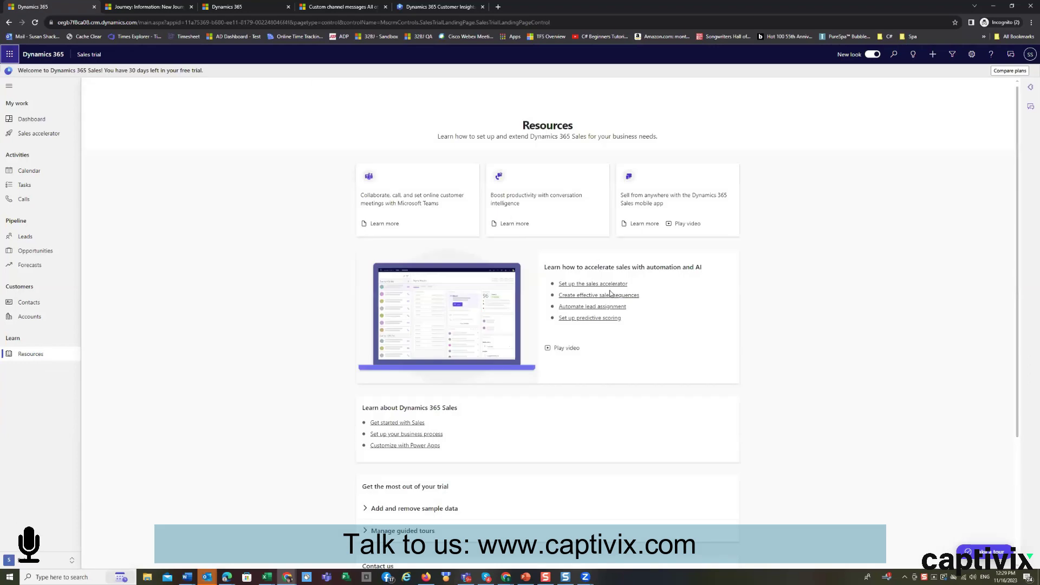
scroll(610, 293, down, 3)
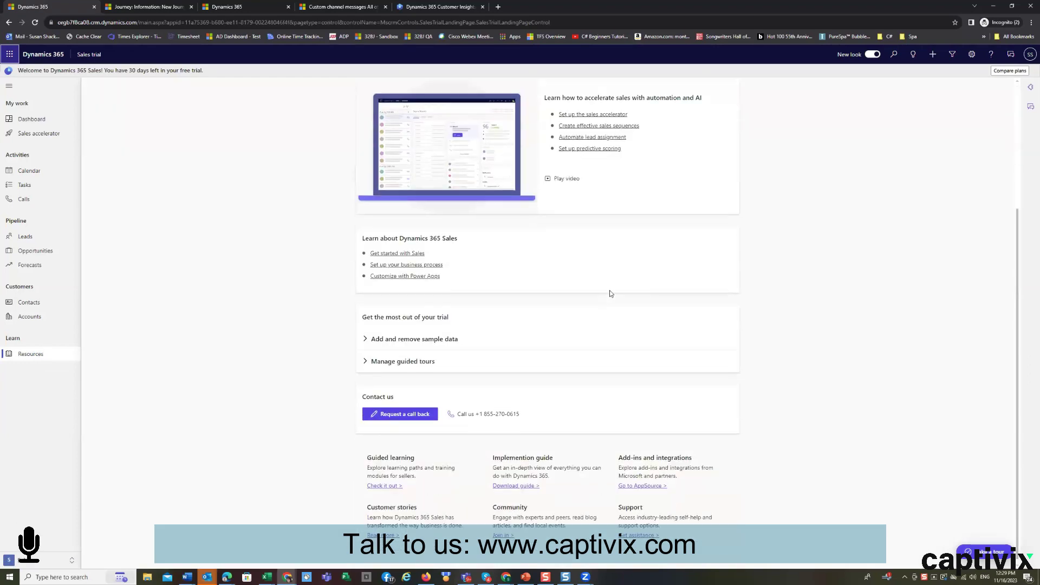
scroll(610, 293, up, 3)
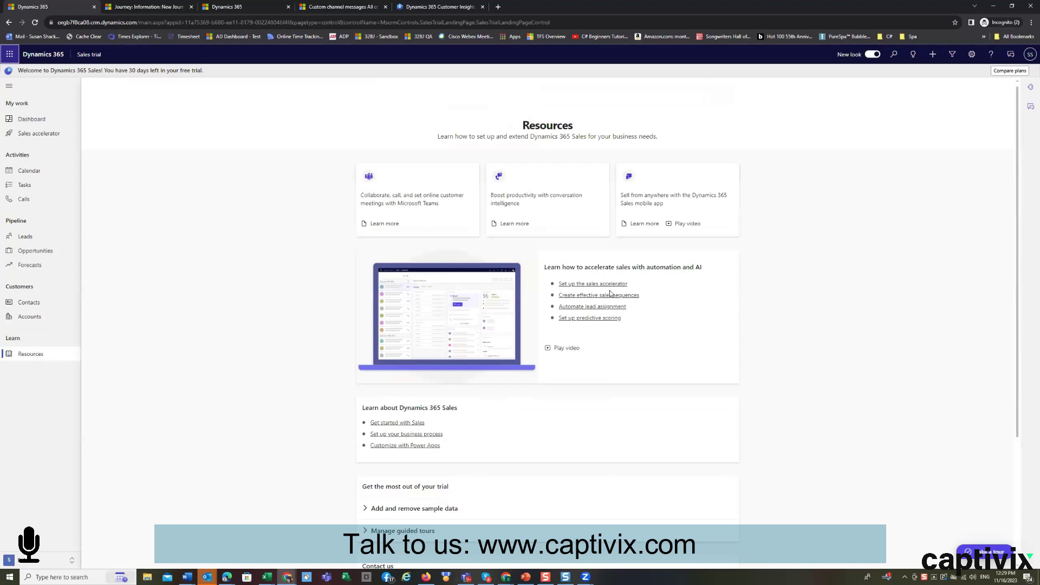